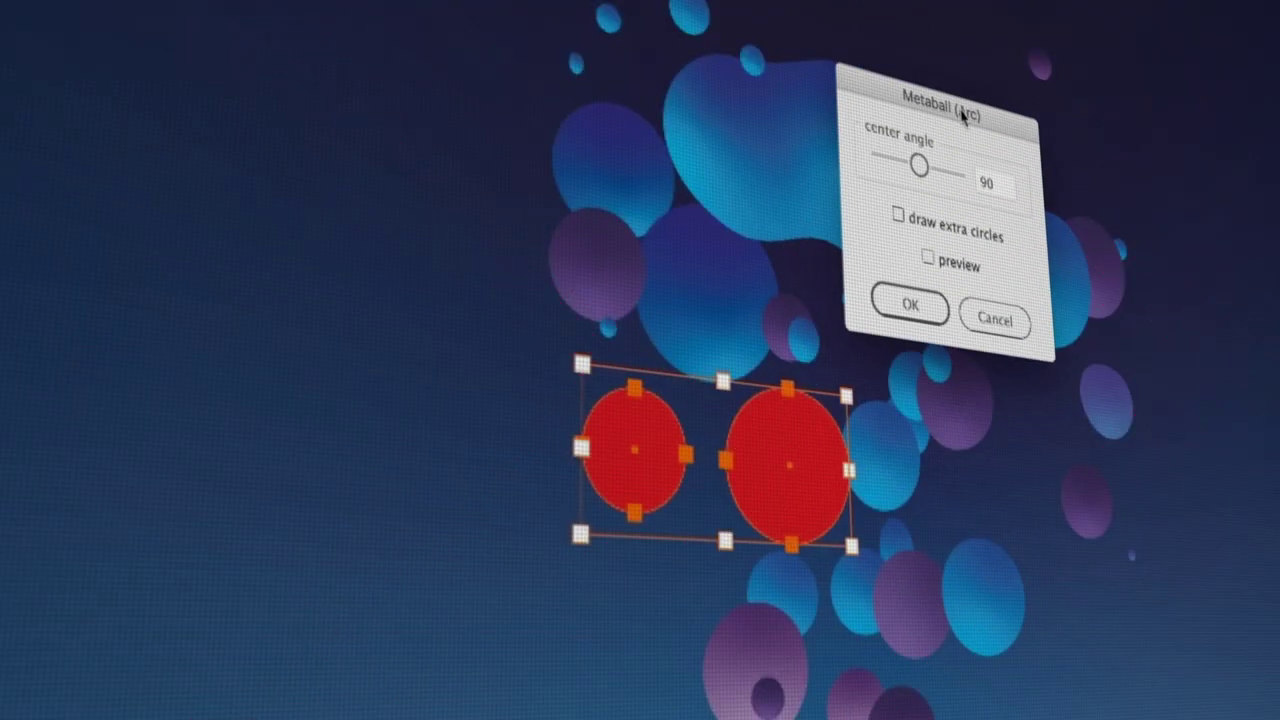
- Preview the Metaball (Arc) join of the two red circles and lower the center angle to about 3.5
click(929, 248)
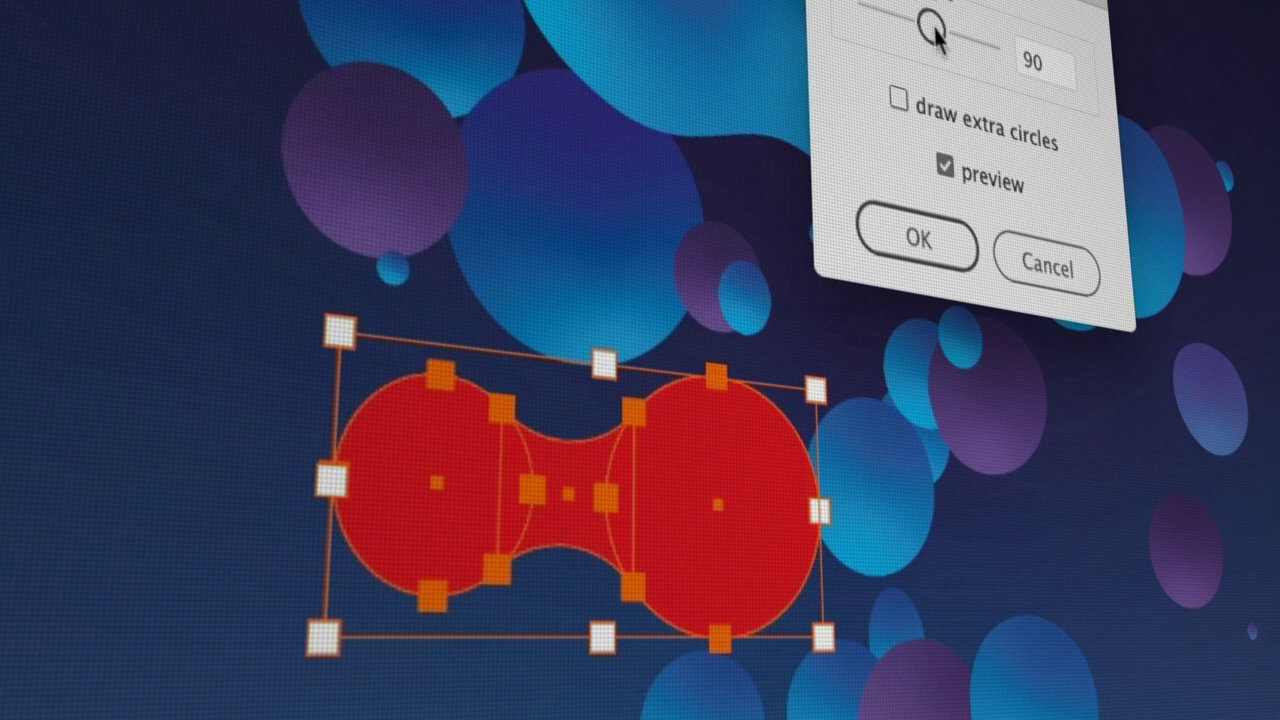
drag(933, 35, 878, 14)
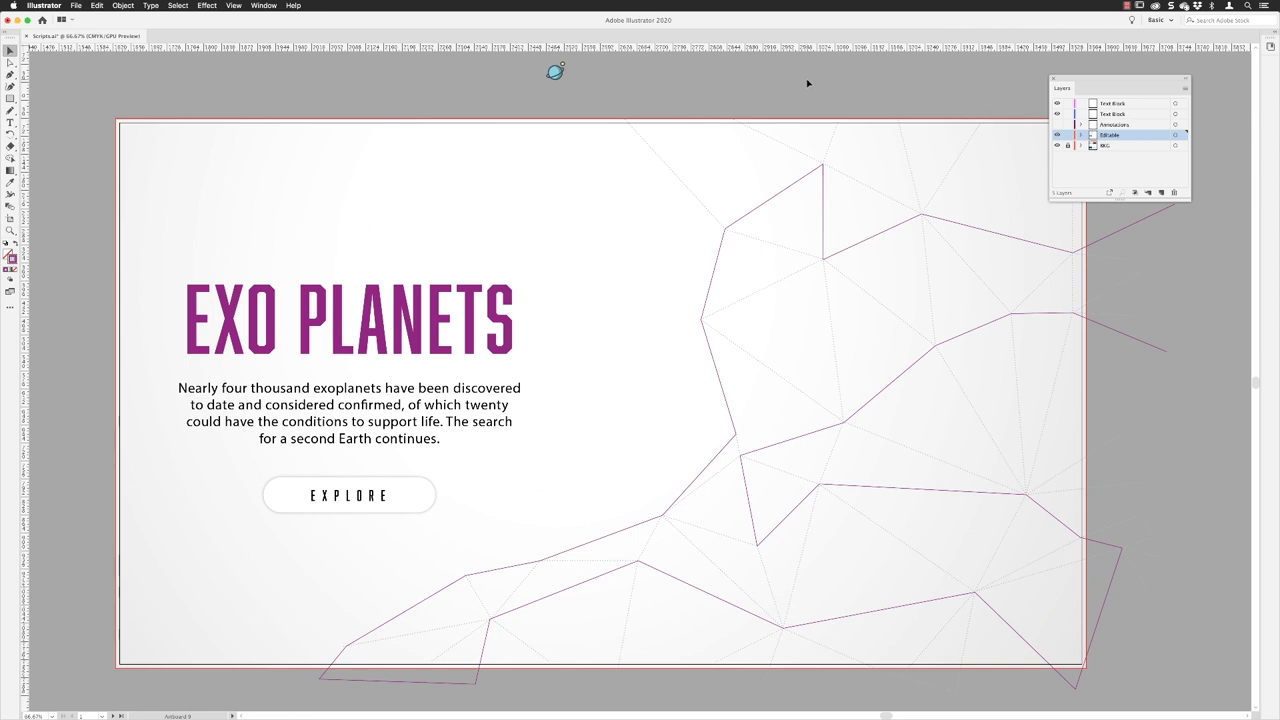
- Nudge the planet graphic slightly lower, deselect it, then select the constellation line artwork
drag(569, 61, 549, 83)
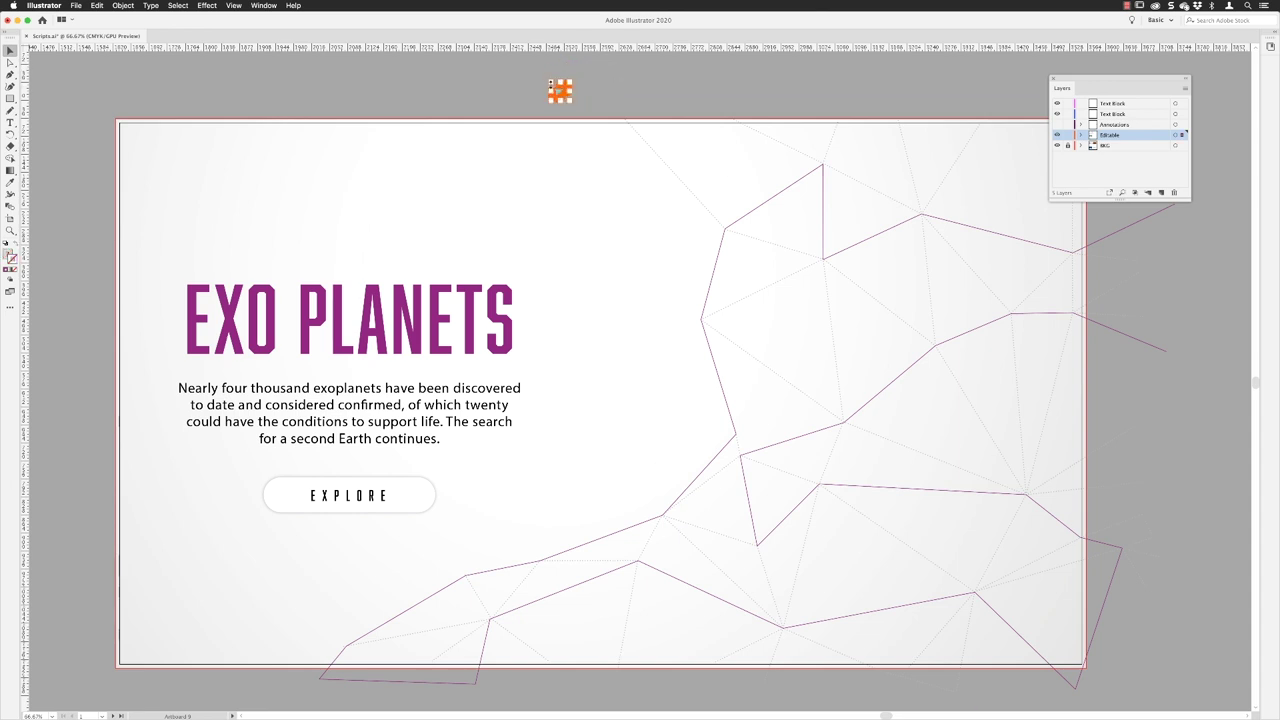
click(635, 103)
click(823, 200)
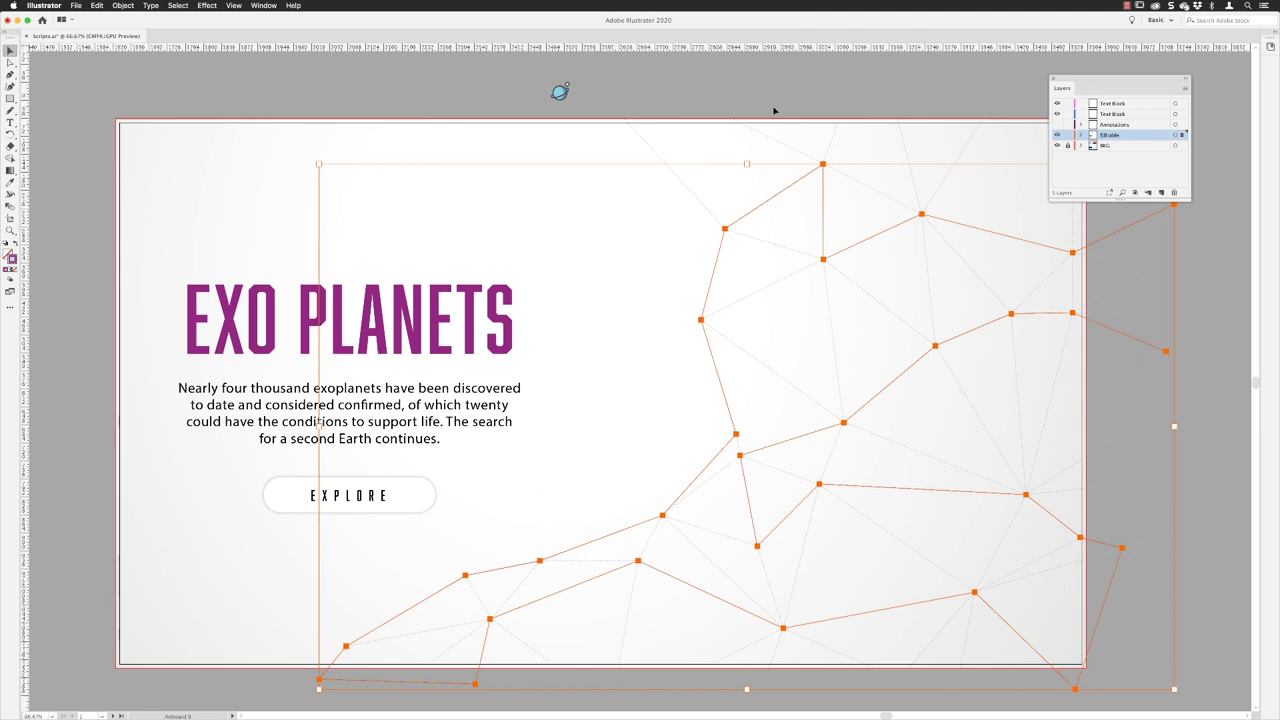
- Expand the Editable layer and inspect its <Group> and <Path> rows to locate the planet's group
click(1080, 135)
click(958, 163)
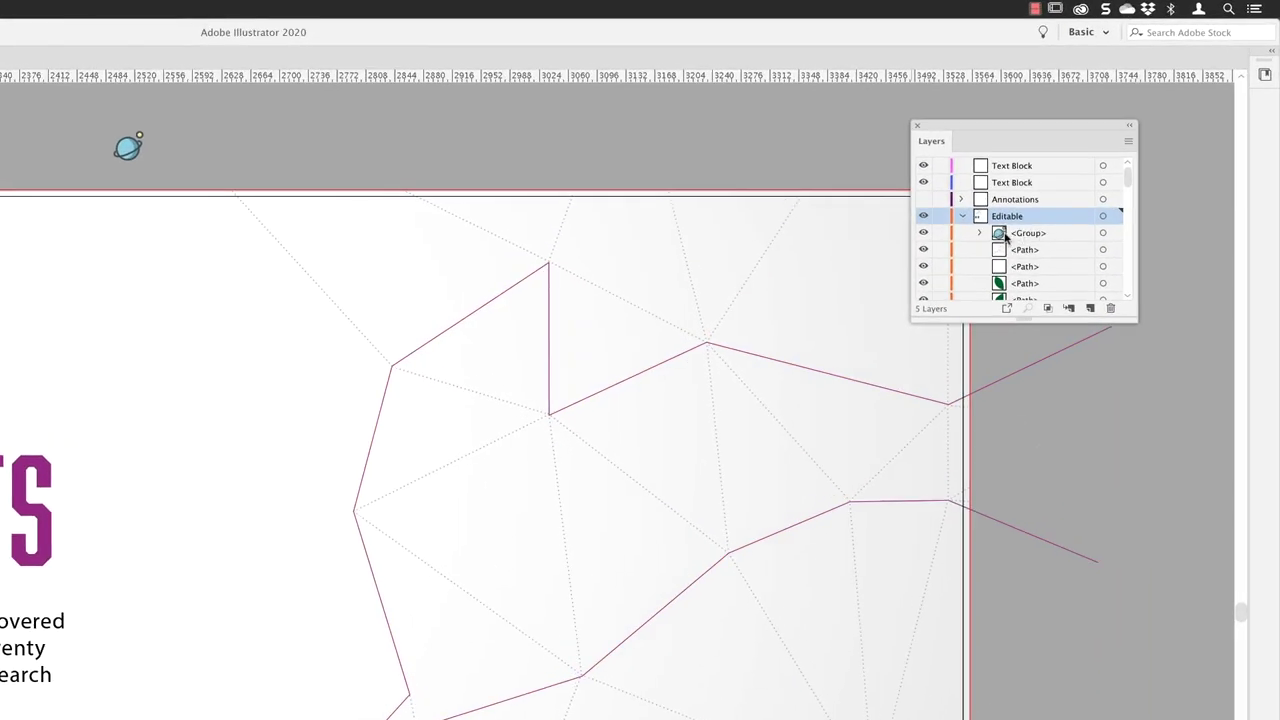
click(1062, 235)
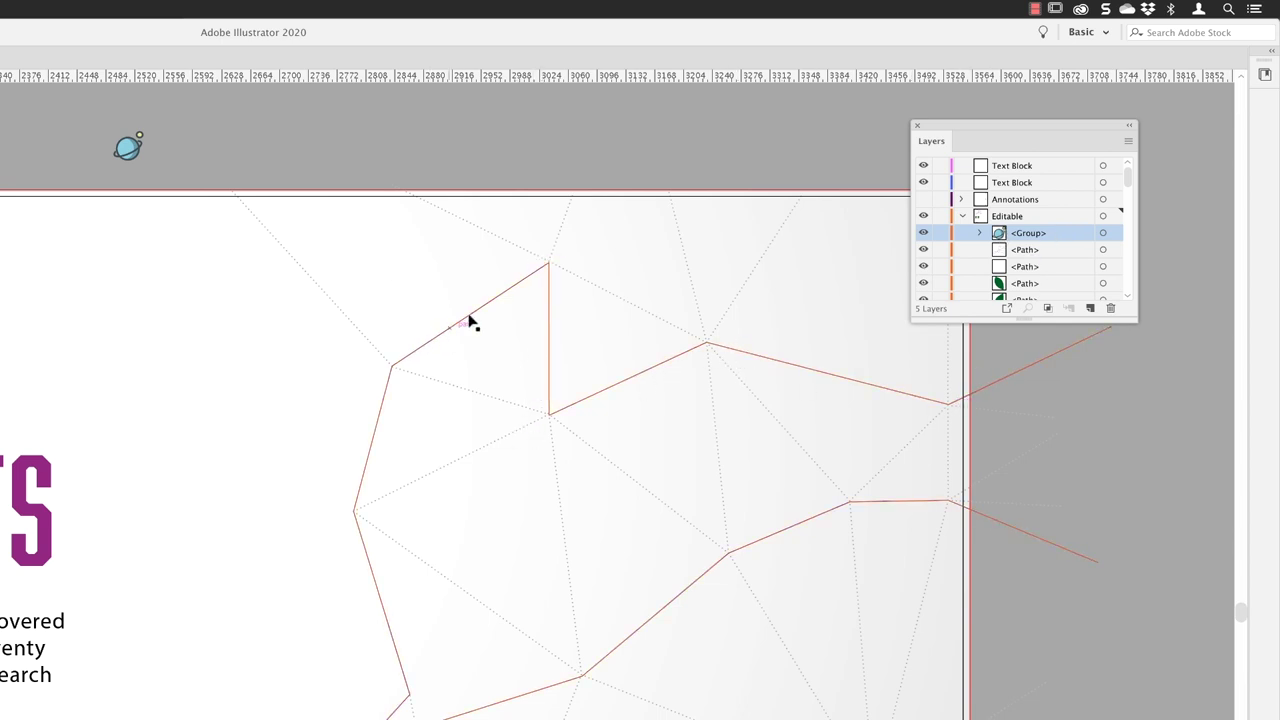
click(548, 285)
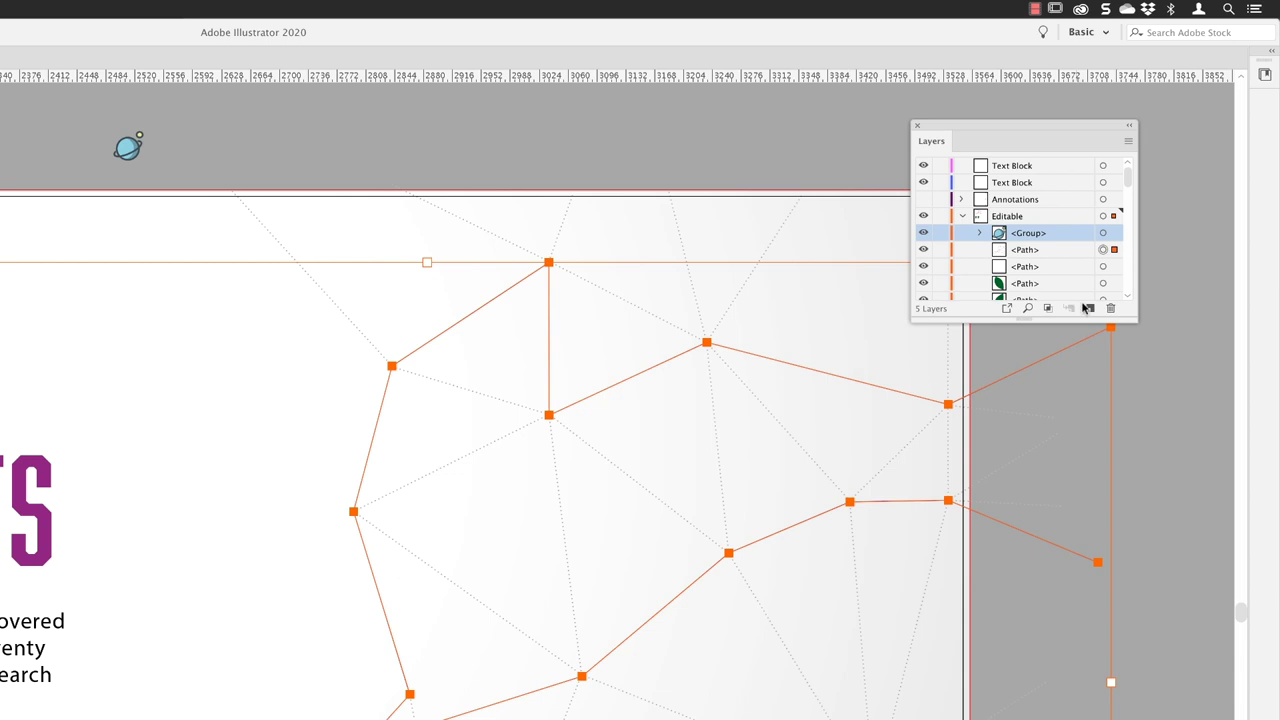
click(1062, 254)
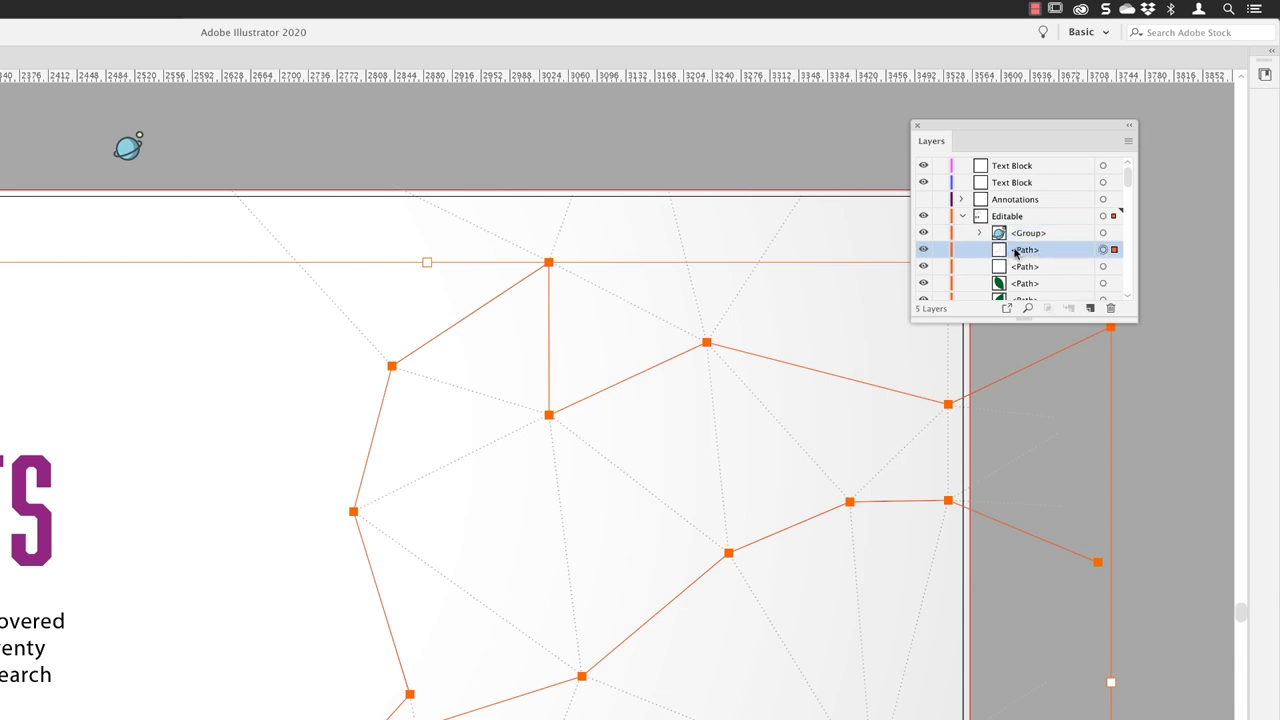
click(145, 160)
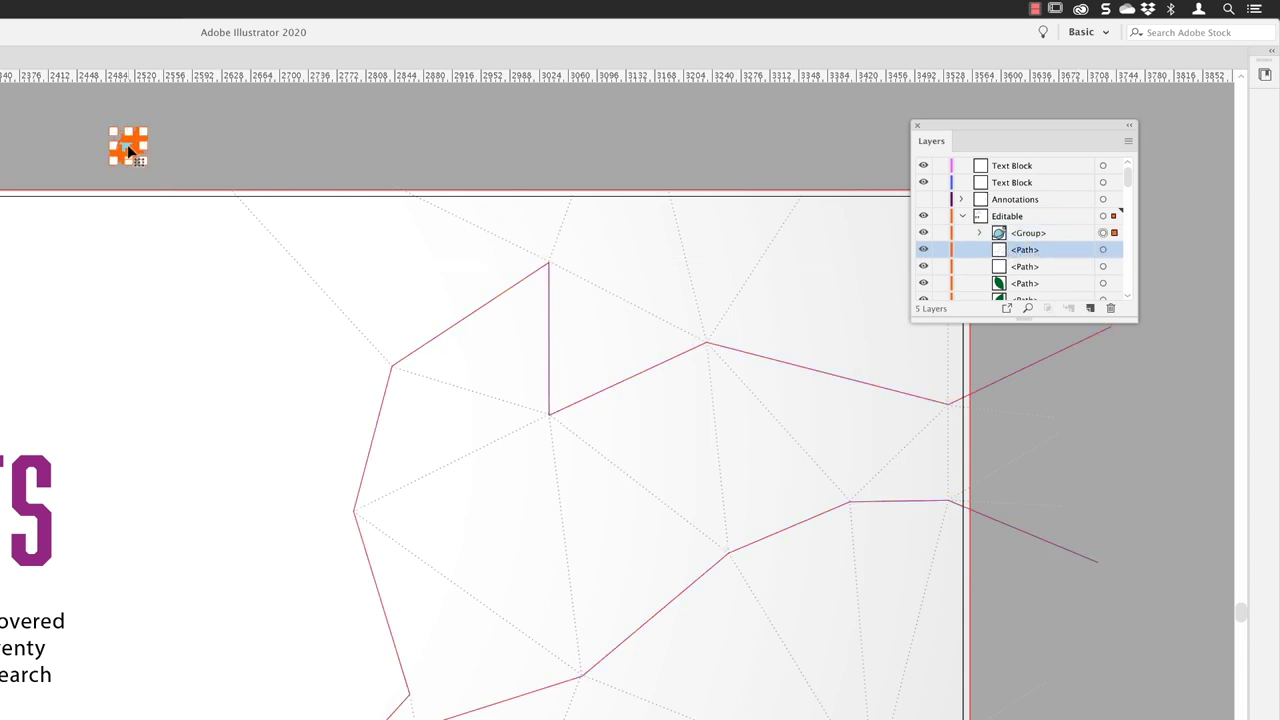
click(1040, 234)
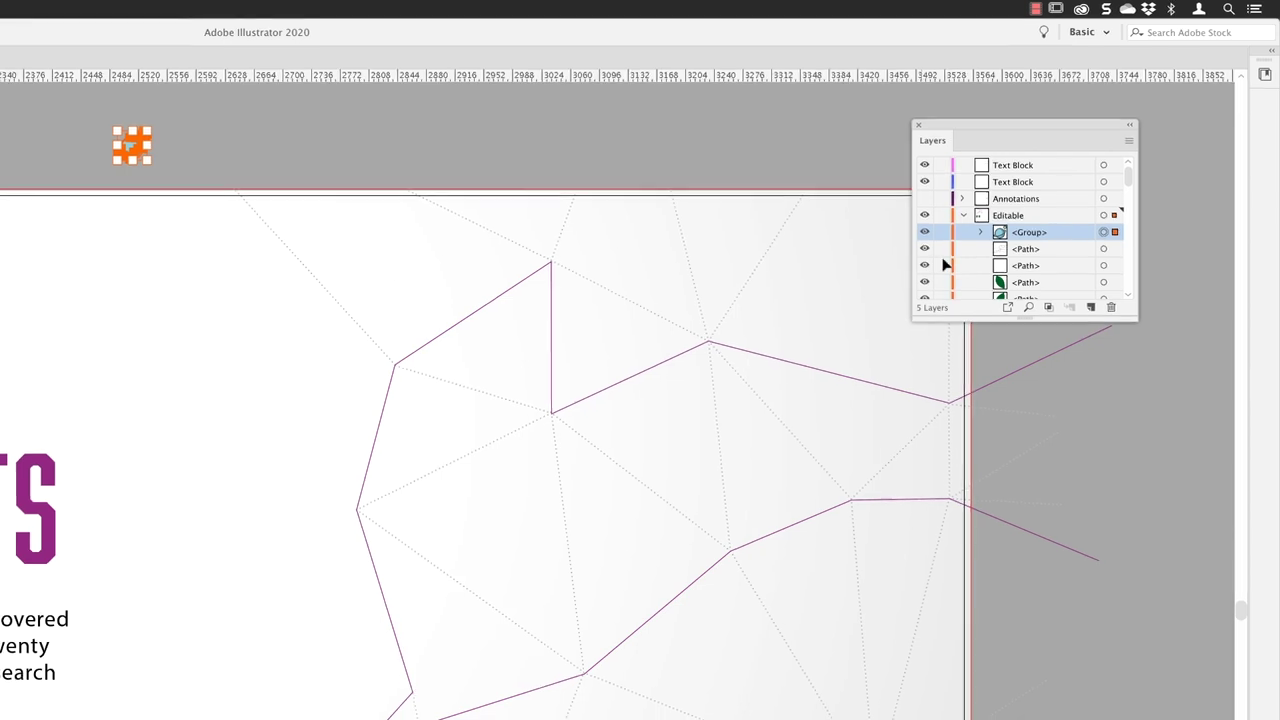
- Select the constellation and planet, then run Dup At Selected Anchors to copy the planet onto every anchor
click(565, 296)
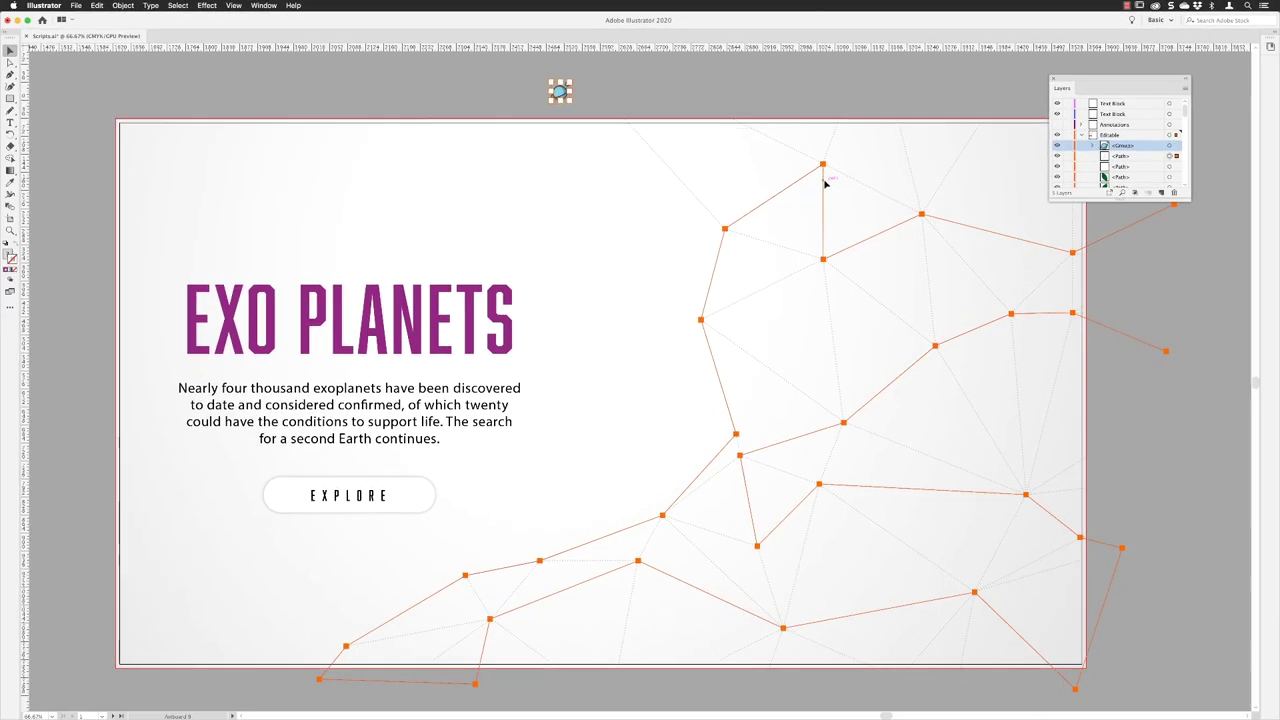
shift+click(562, 94)
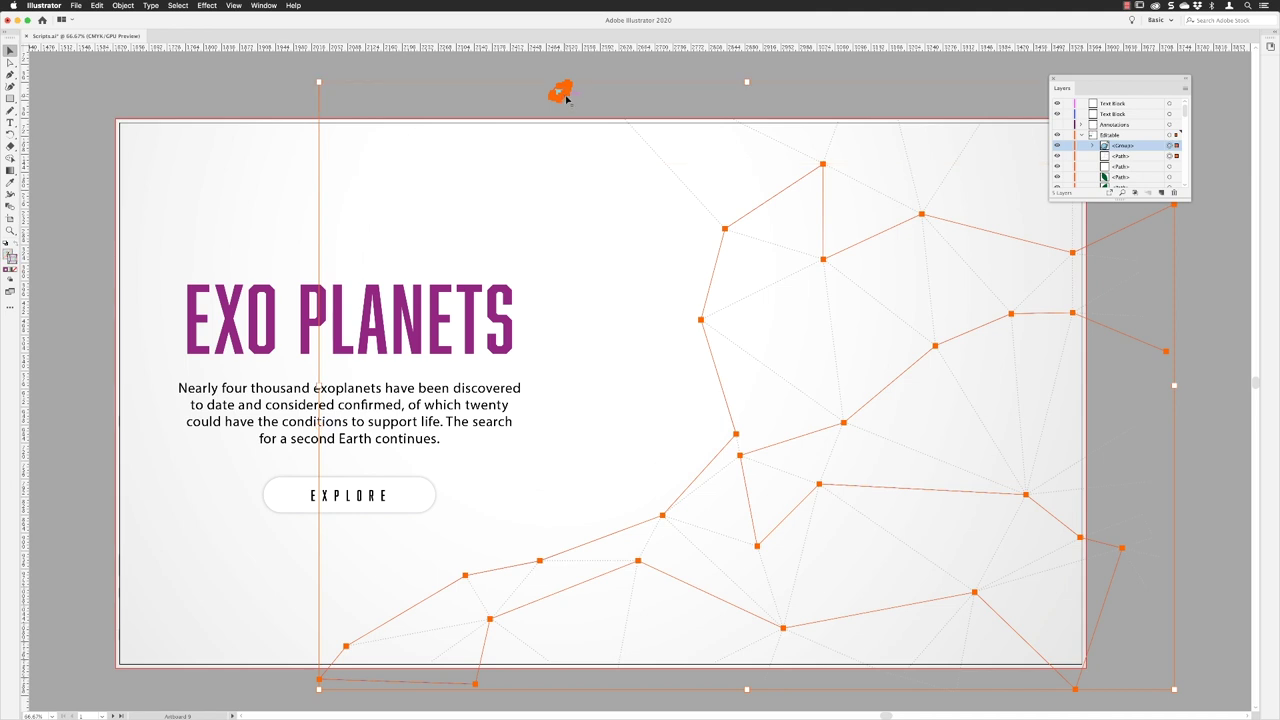
click(76, 5)
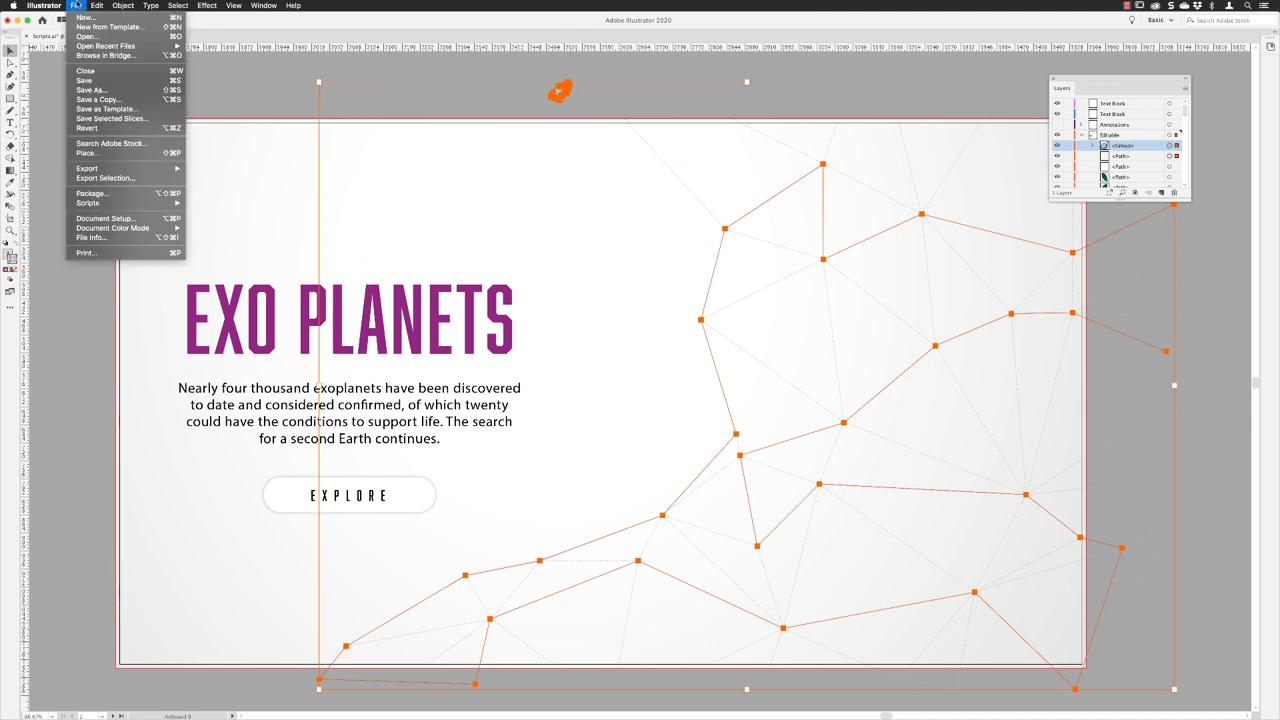
mouse_move(100, 203)
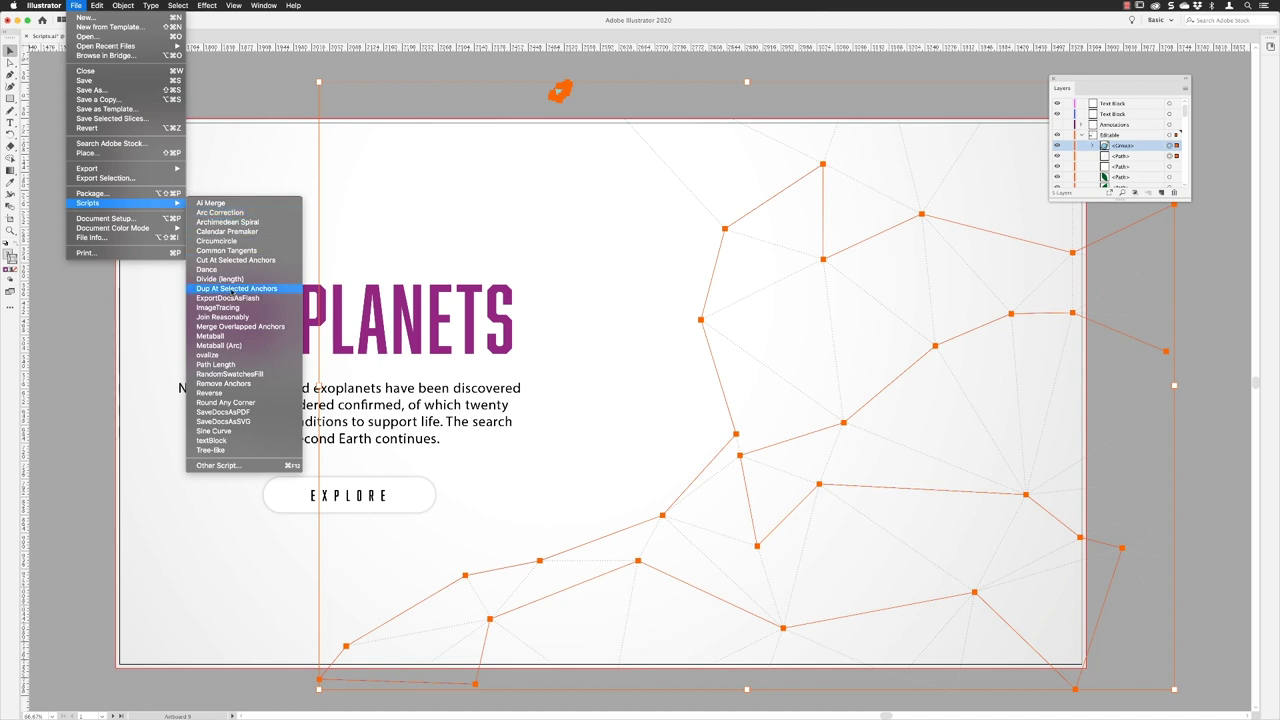
click(230, 289)
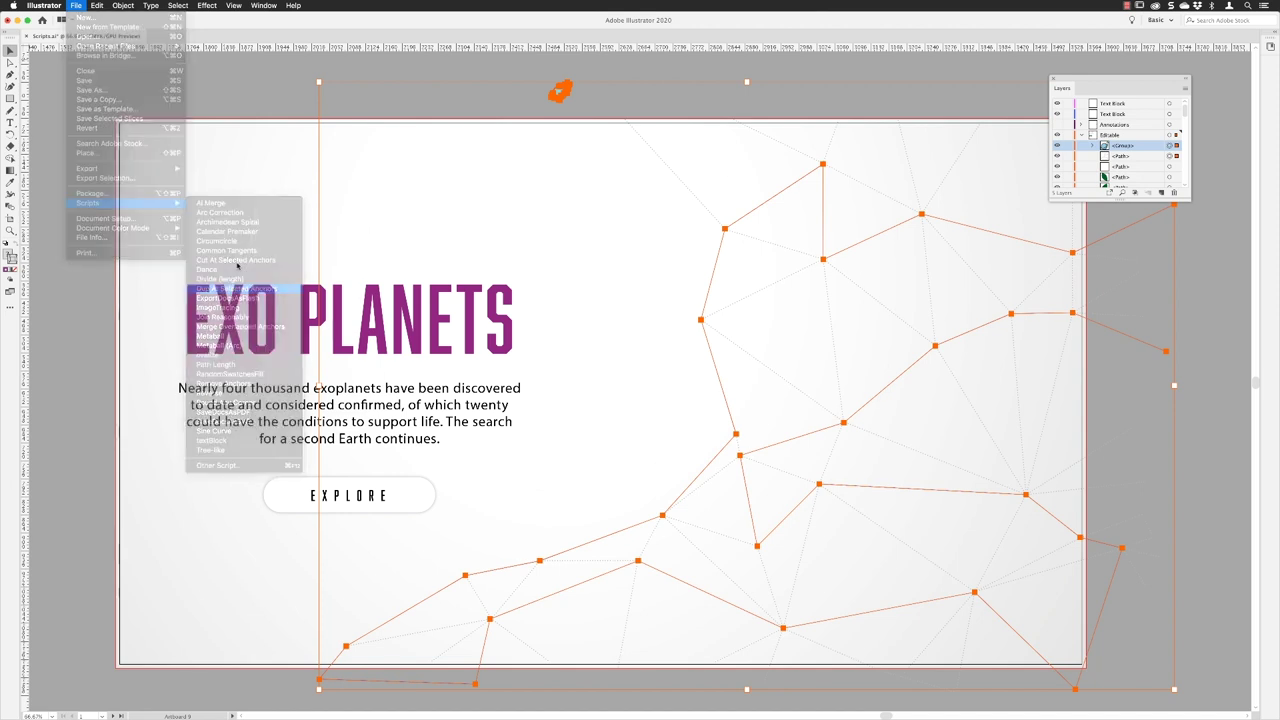
click(284, 93)
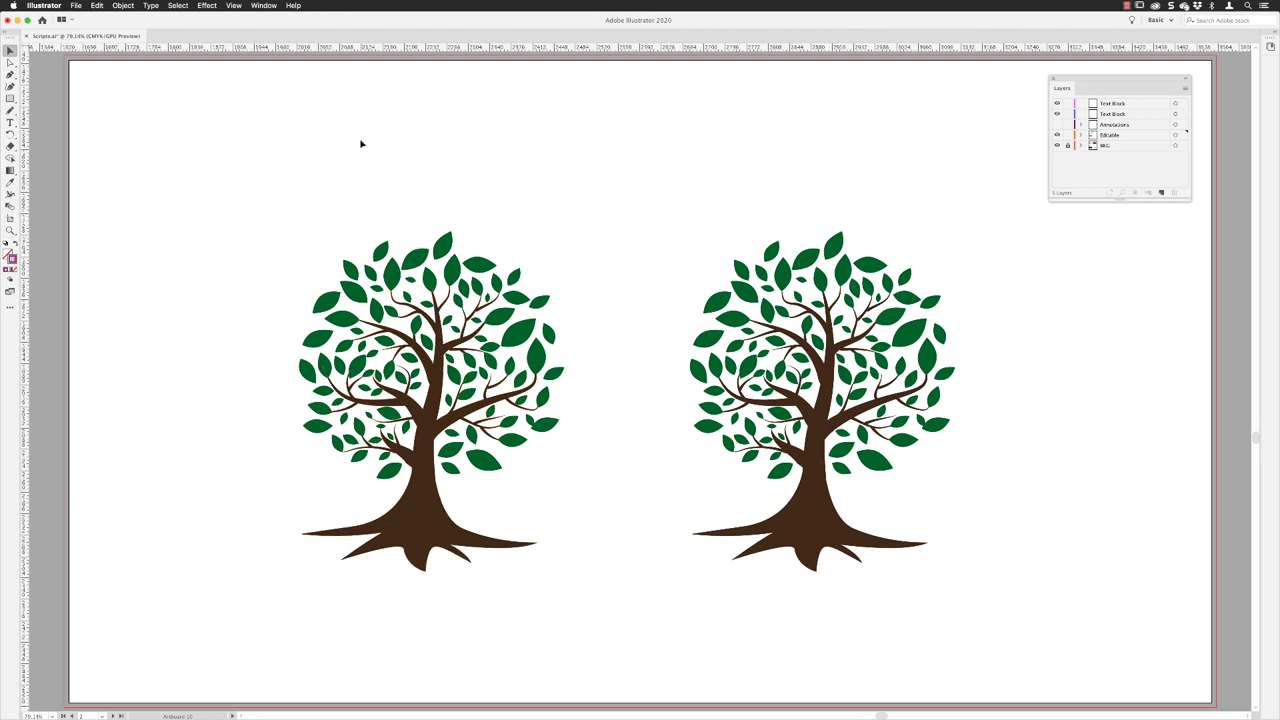
- Show the Swatches panel and position it beside the tree artwork
click(264, 6)
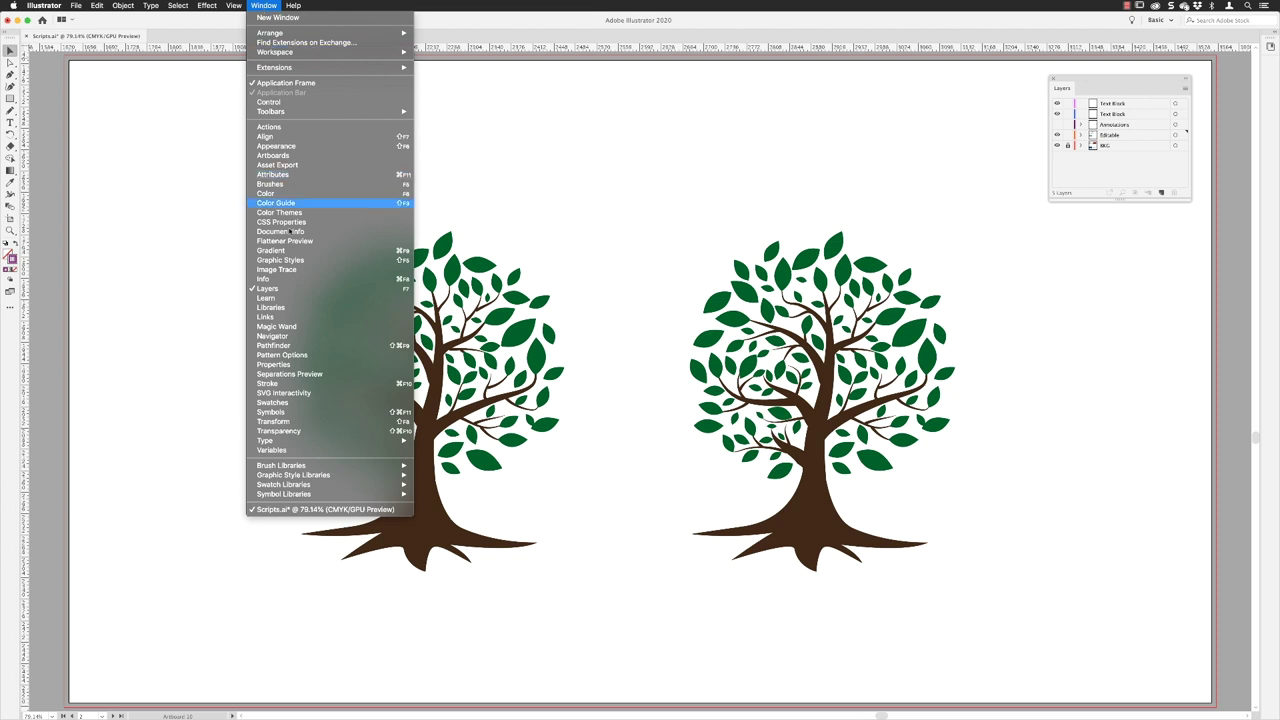
click(290, 403)
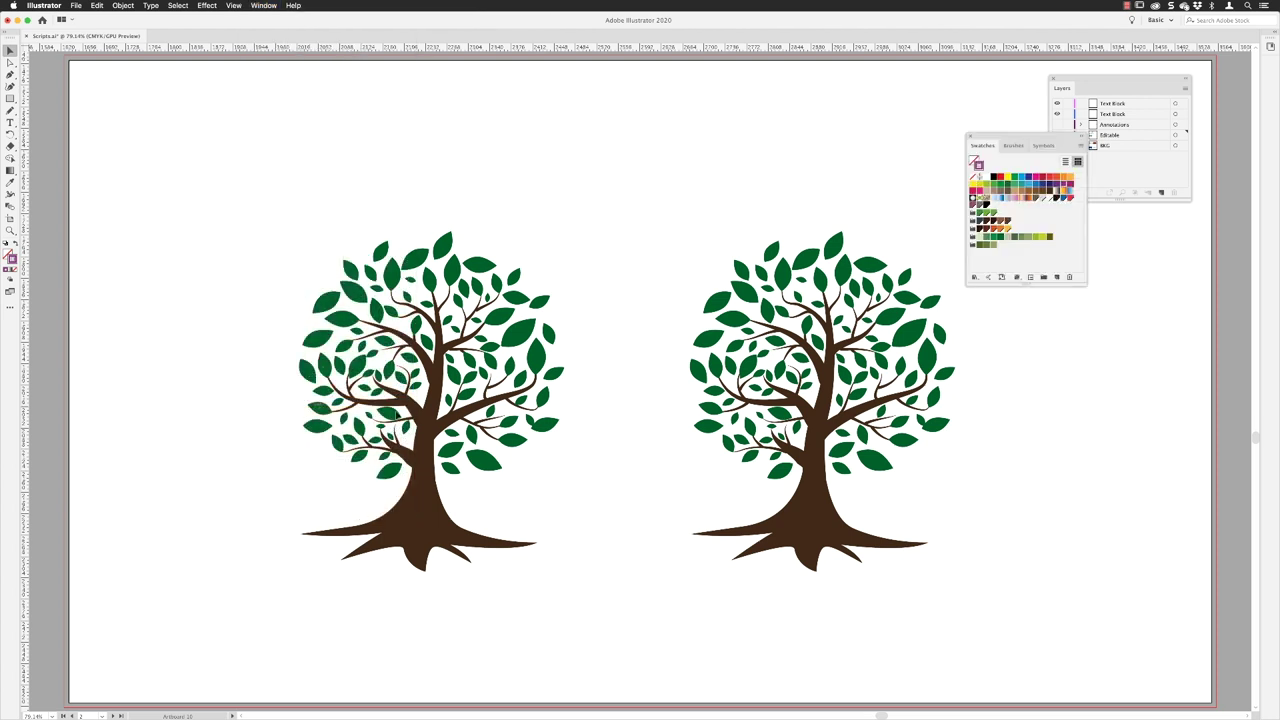
drag(983, 134, 645, 78)
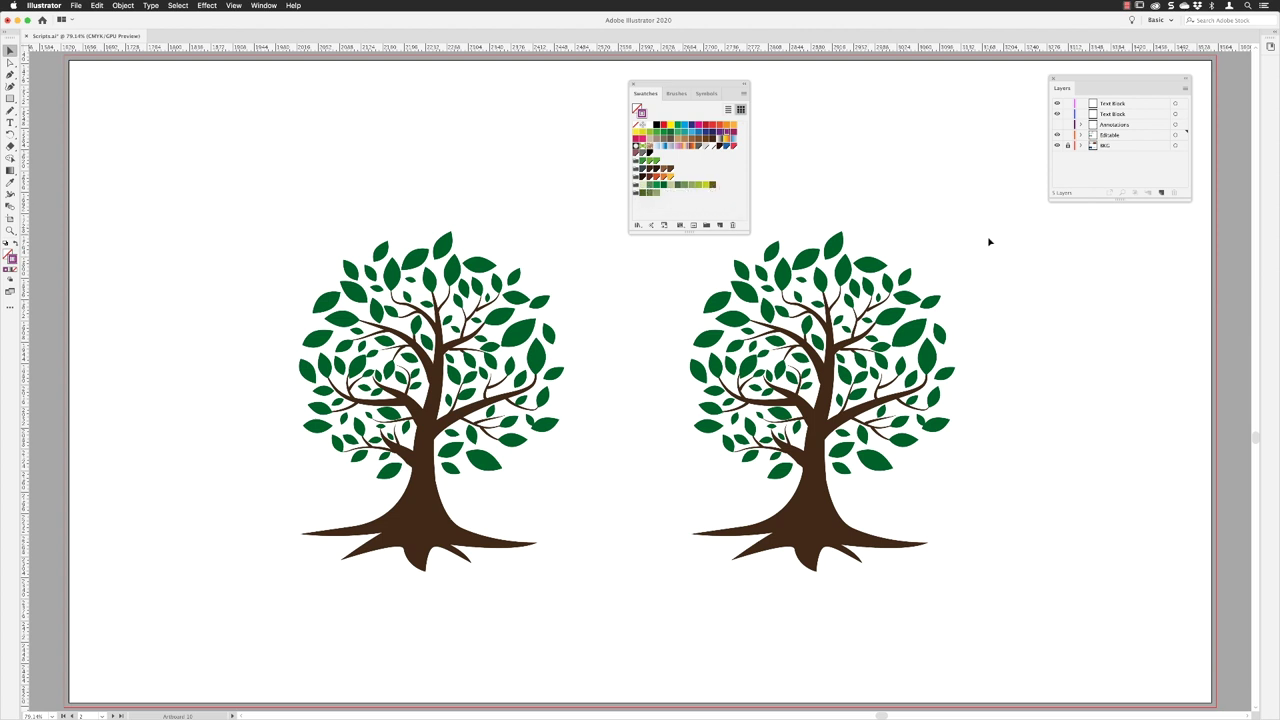
drag(693, 86, 645, 96)
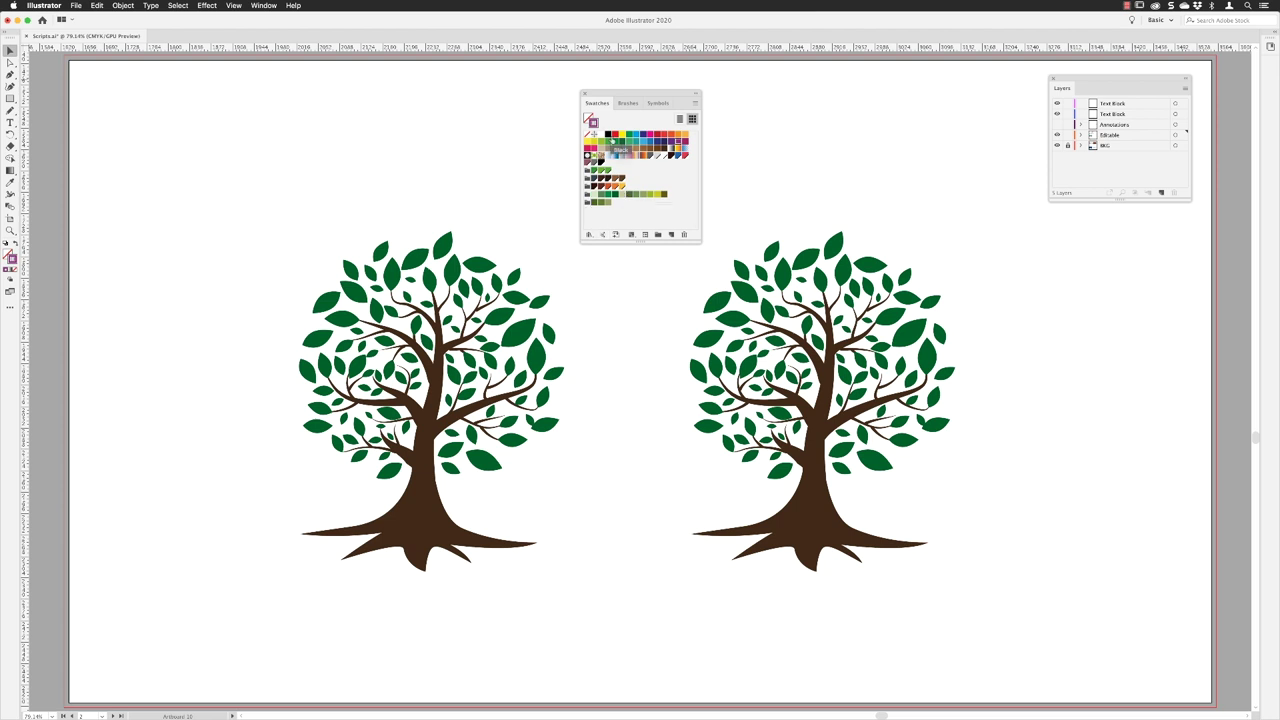
- Group the selected swatches into a new colour group named 'Bright'
click(615, 134)
shift+click(630, 137)
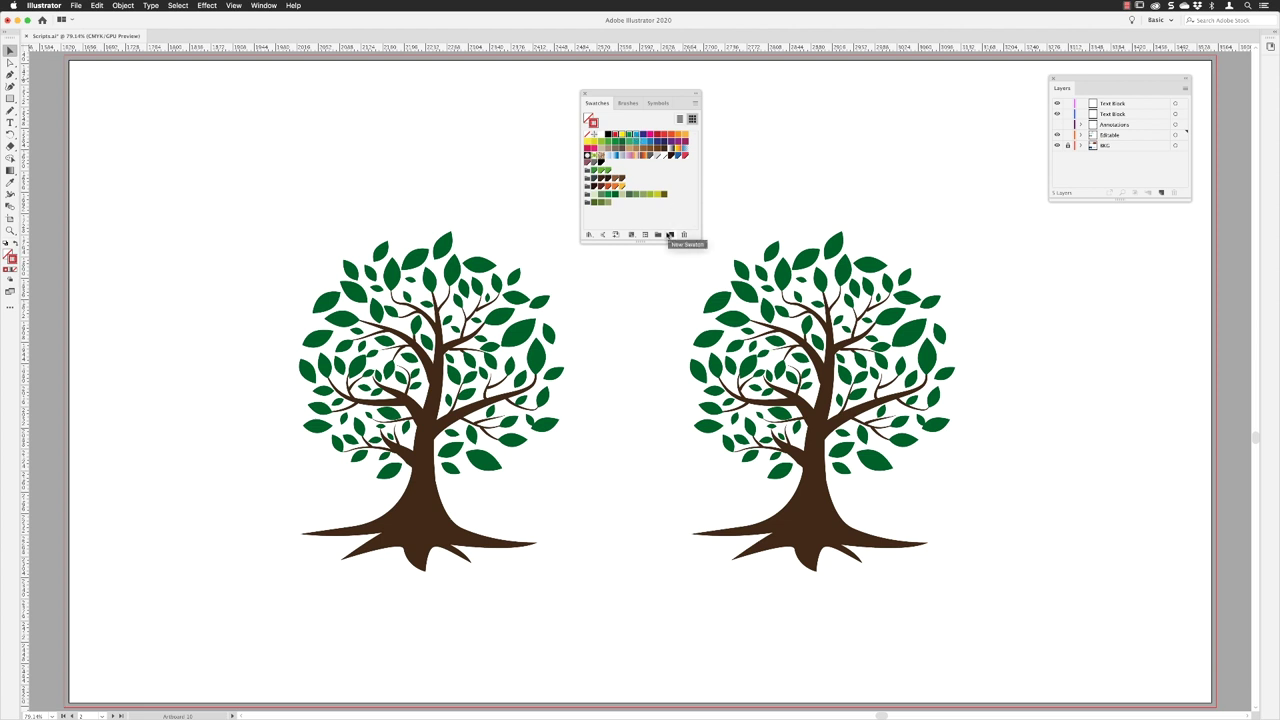
click(657, 234)
text(Bright)
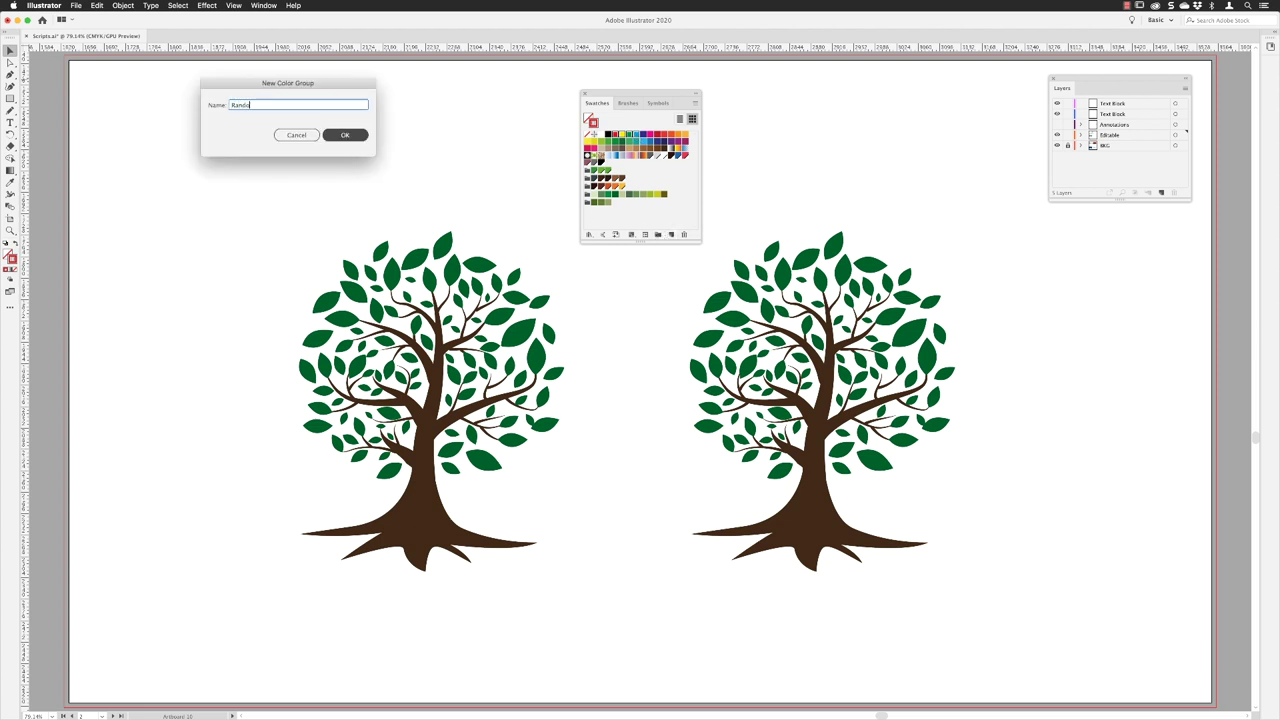
click(345, 134)
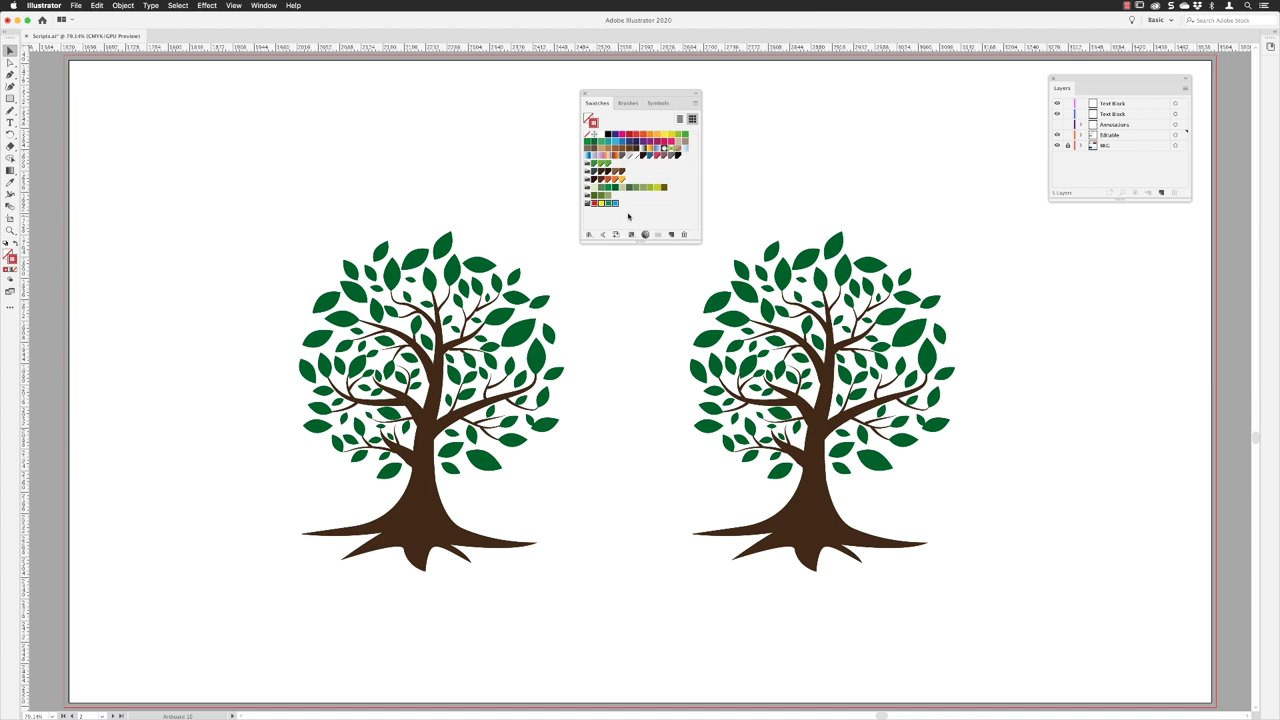
- Select the right tree, drop its trunk and roots from the selection, and move the Swatches panel aside
drag(975, 193, 665, 572)
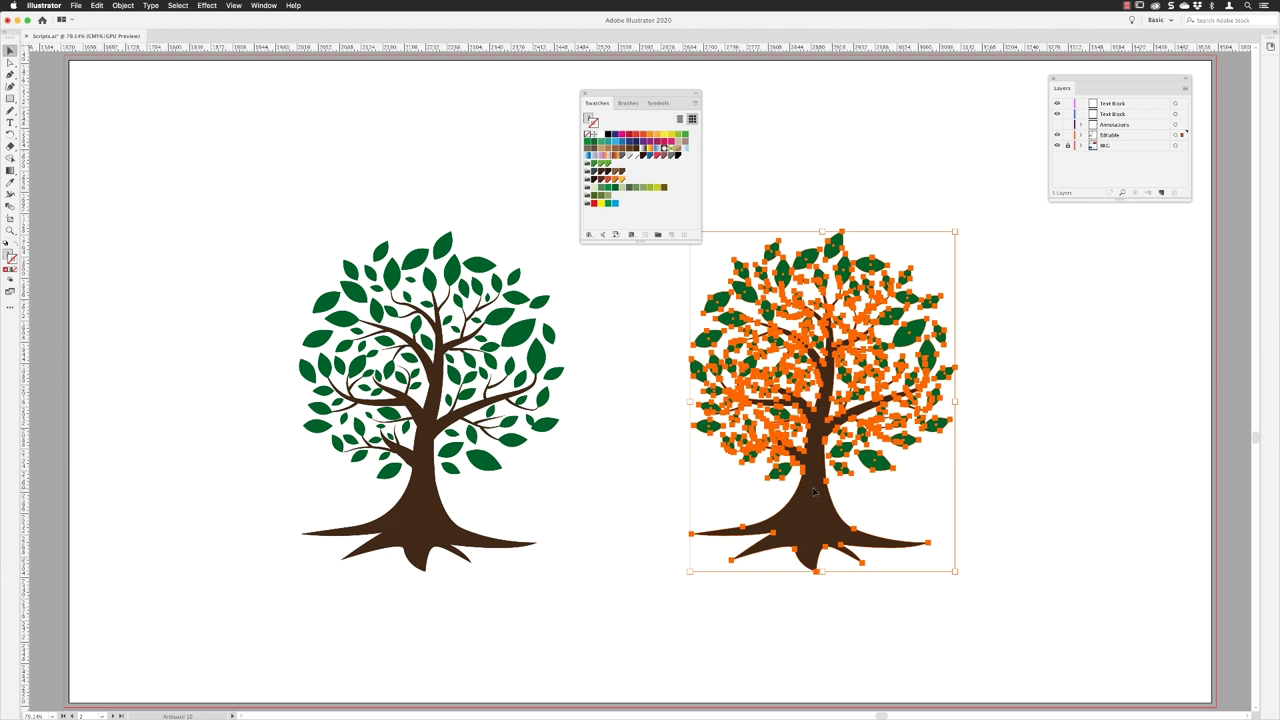
shift+click(814, 490)
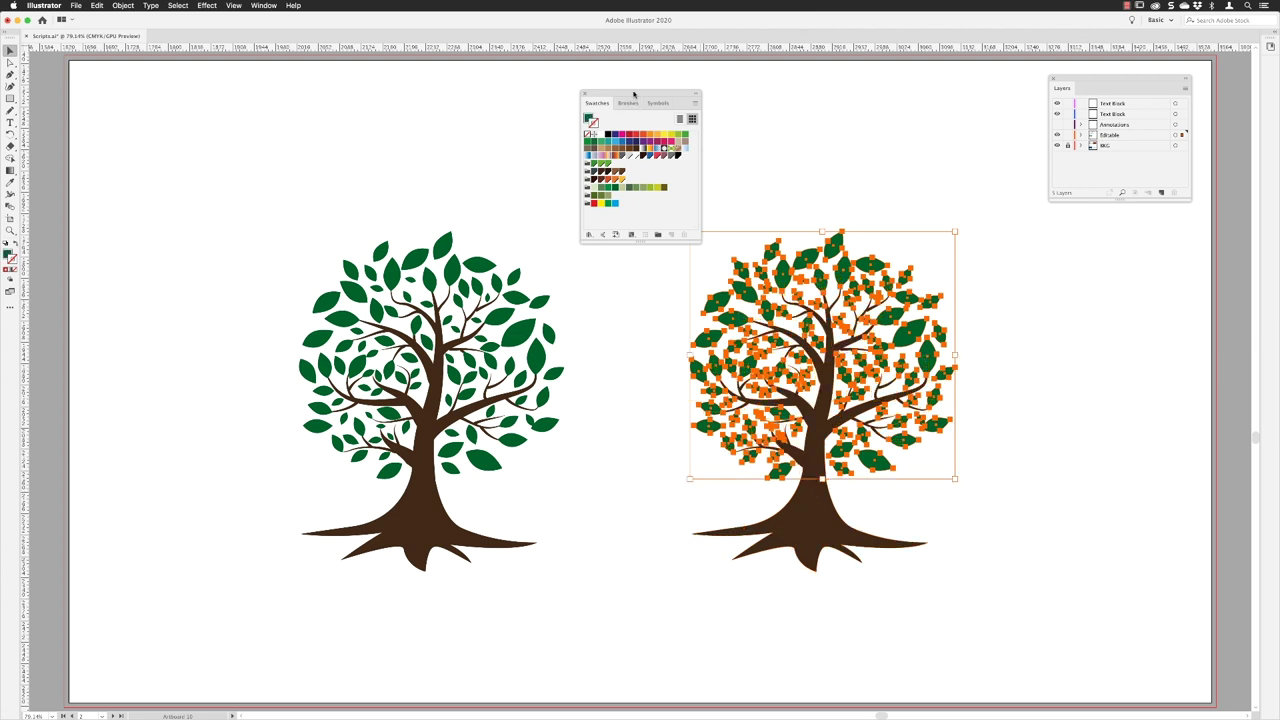
drag(633, 94, 571, 105)
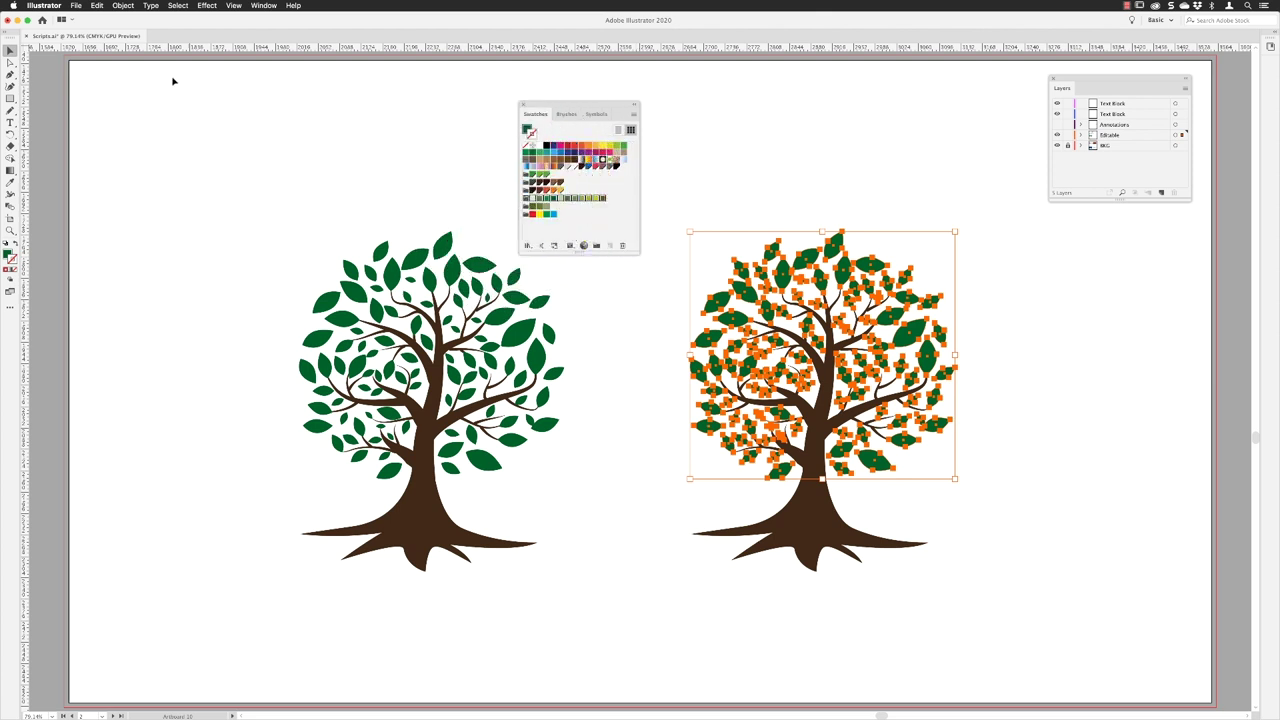
- Fill the right tree's leaves with random green swatches using RandomSwatchesFill, rerun it for a new mix, then deselect
click(76, 6)
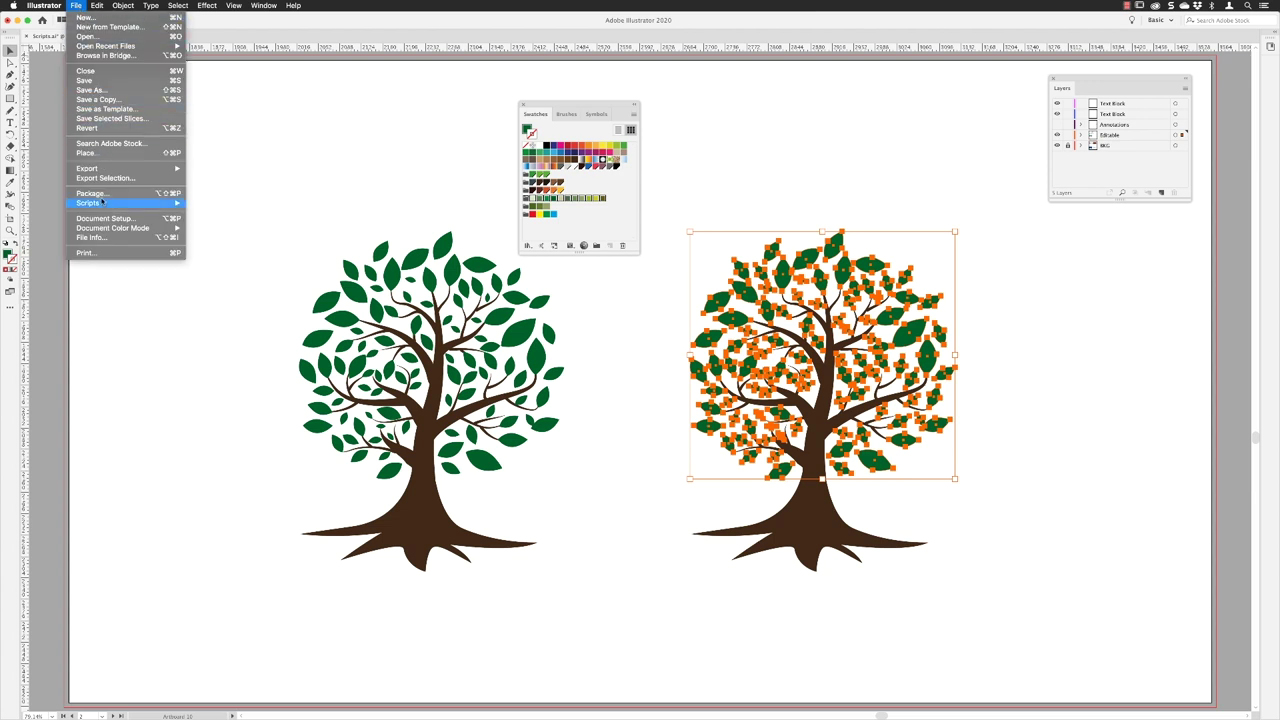
mouse_move(102, 205)
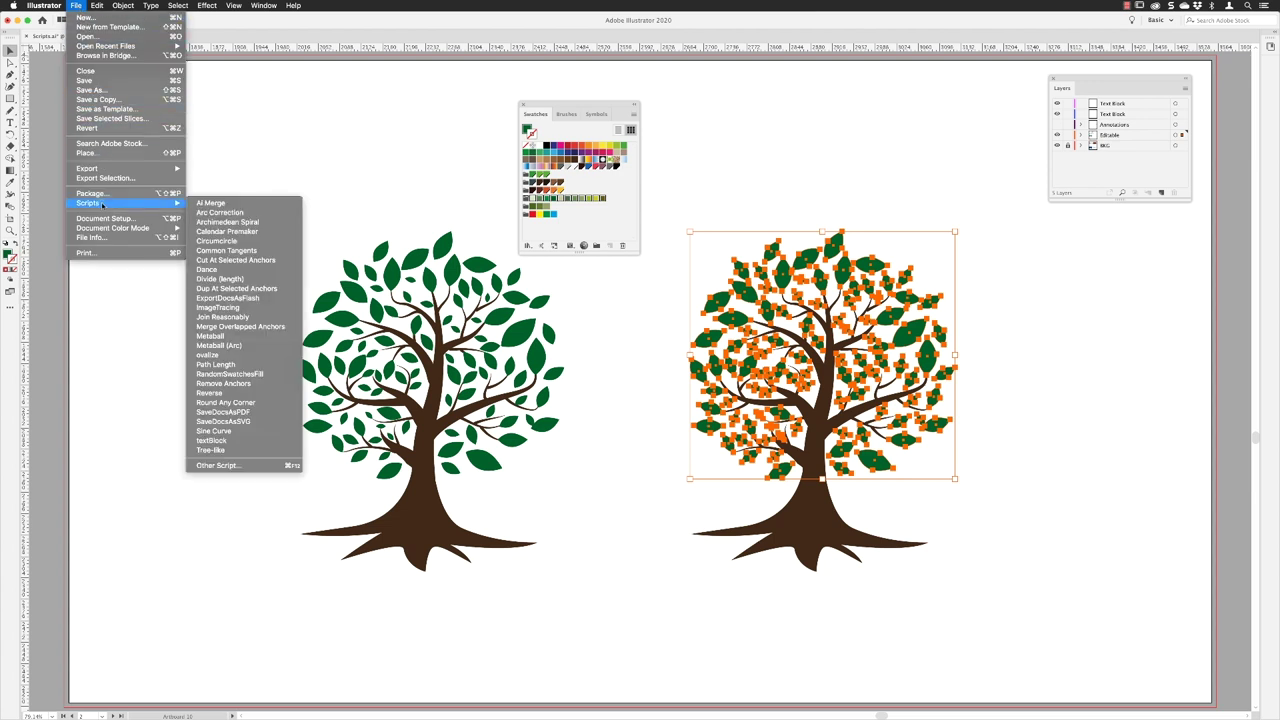
click(250, 377)
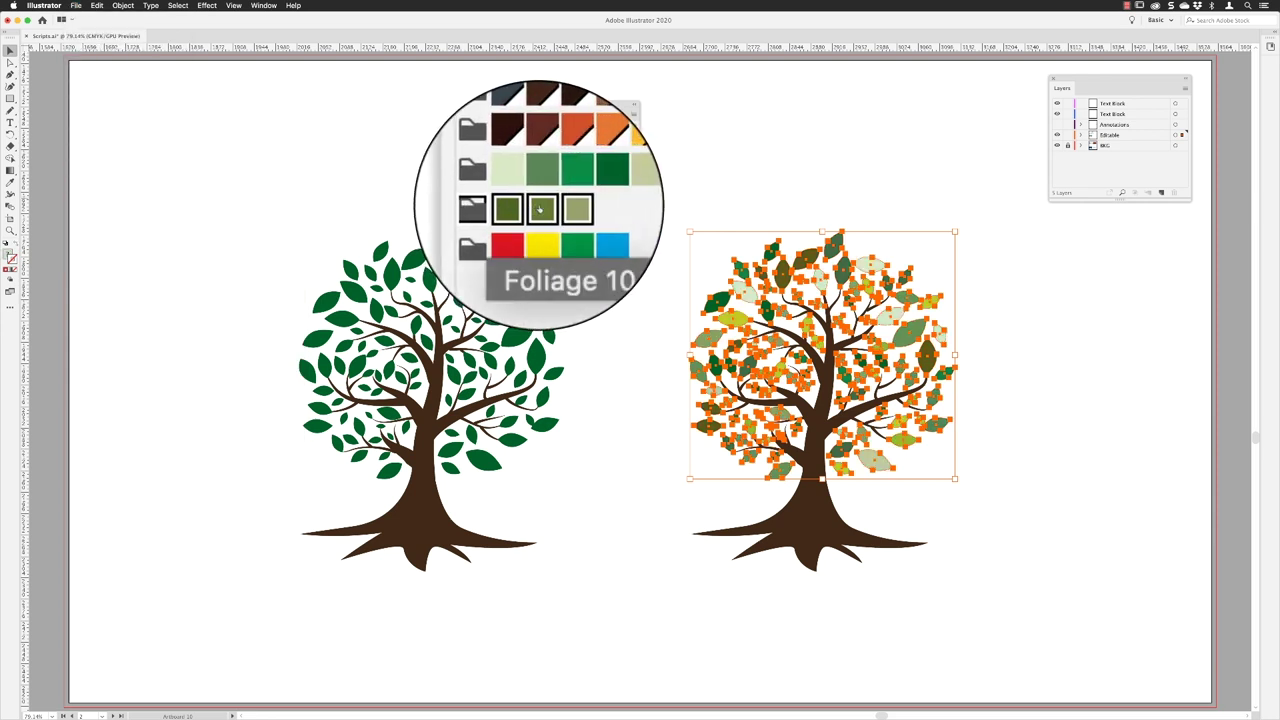
click(76, 5)
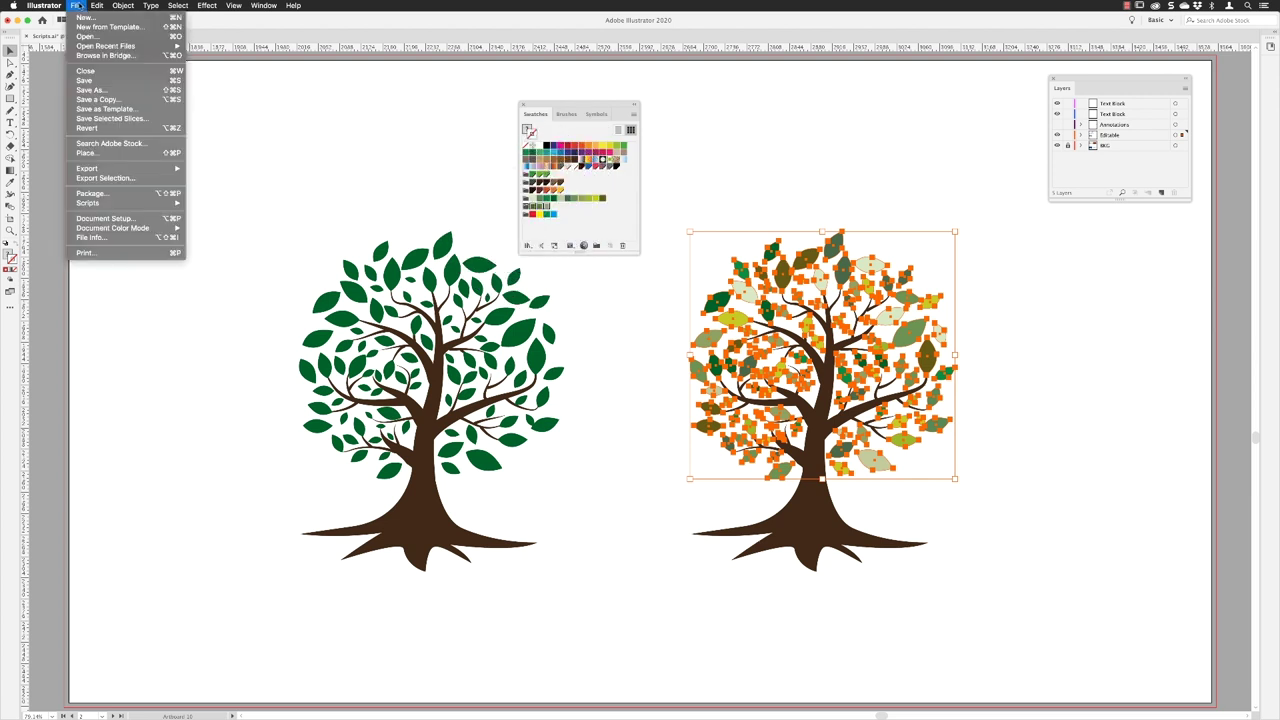
mouse_move(90, 203)
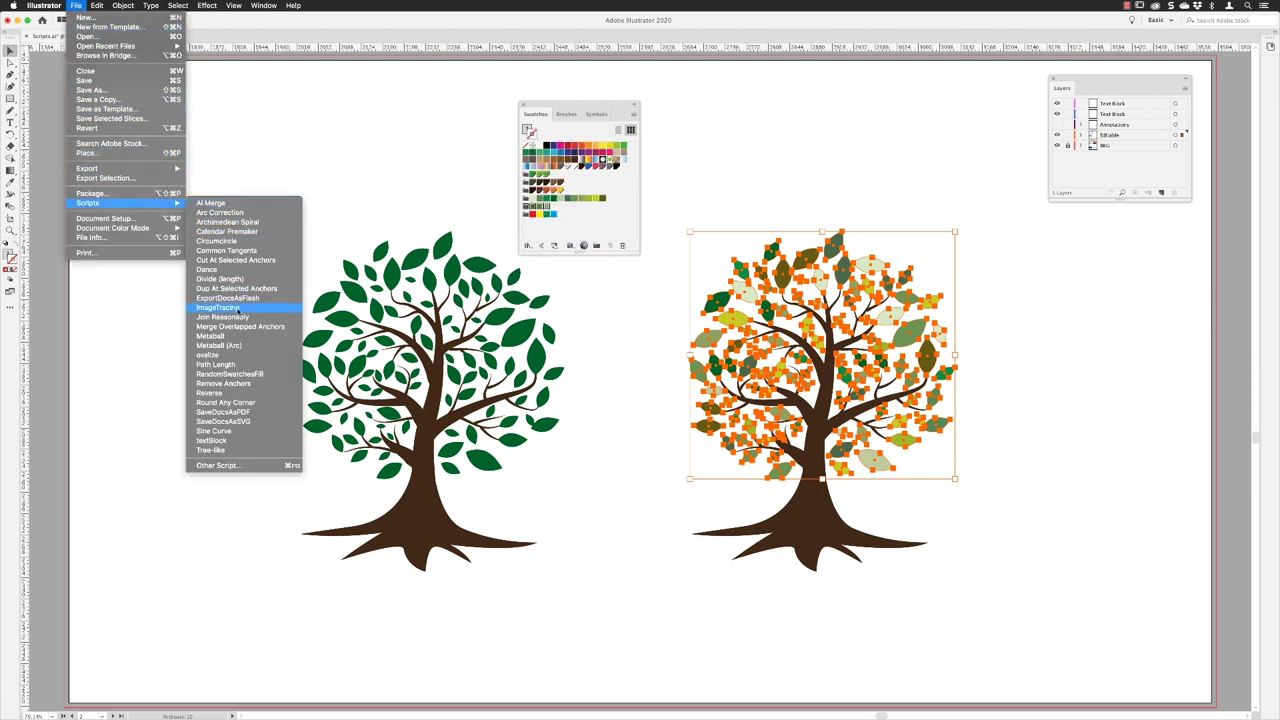
click(229, 373)
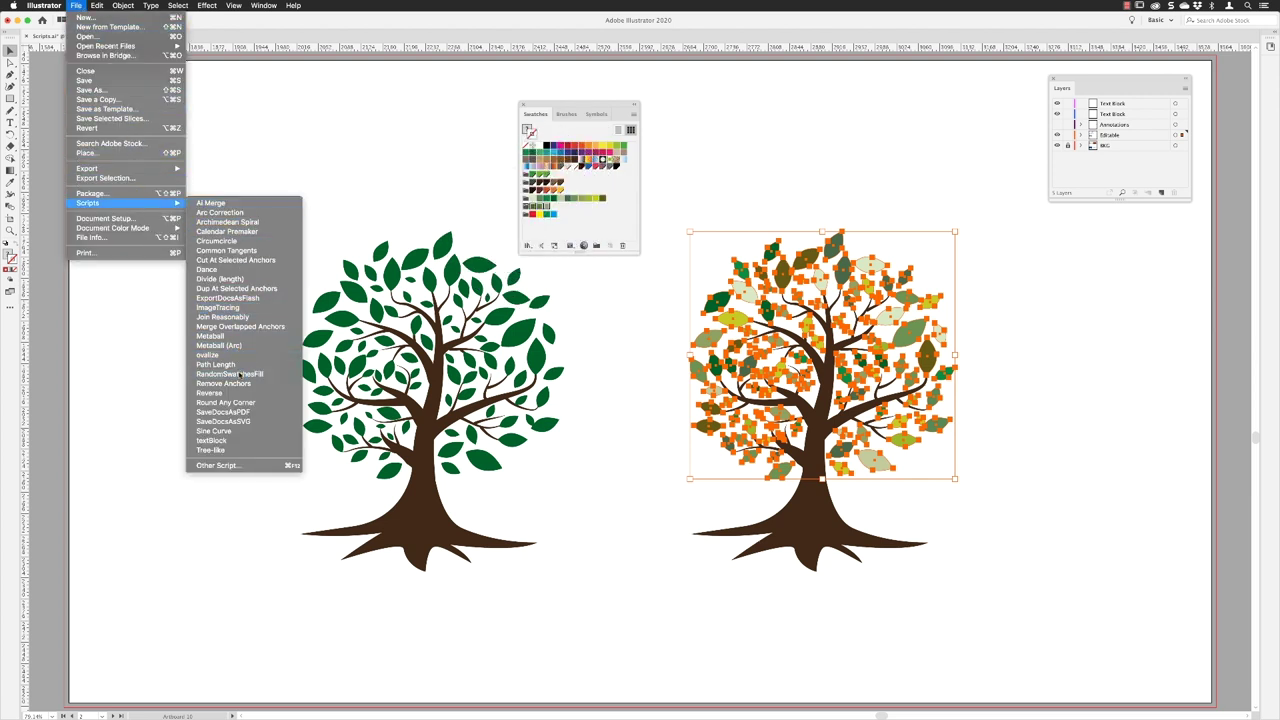
click(894, 154)
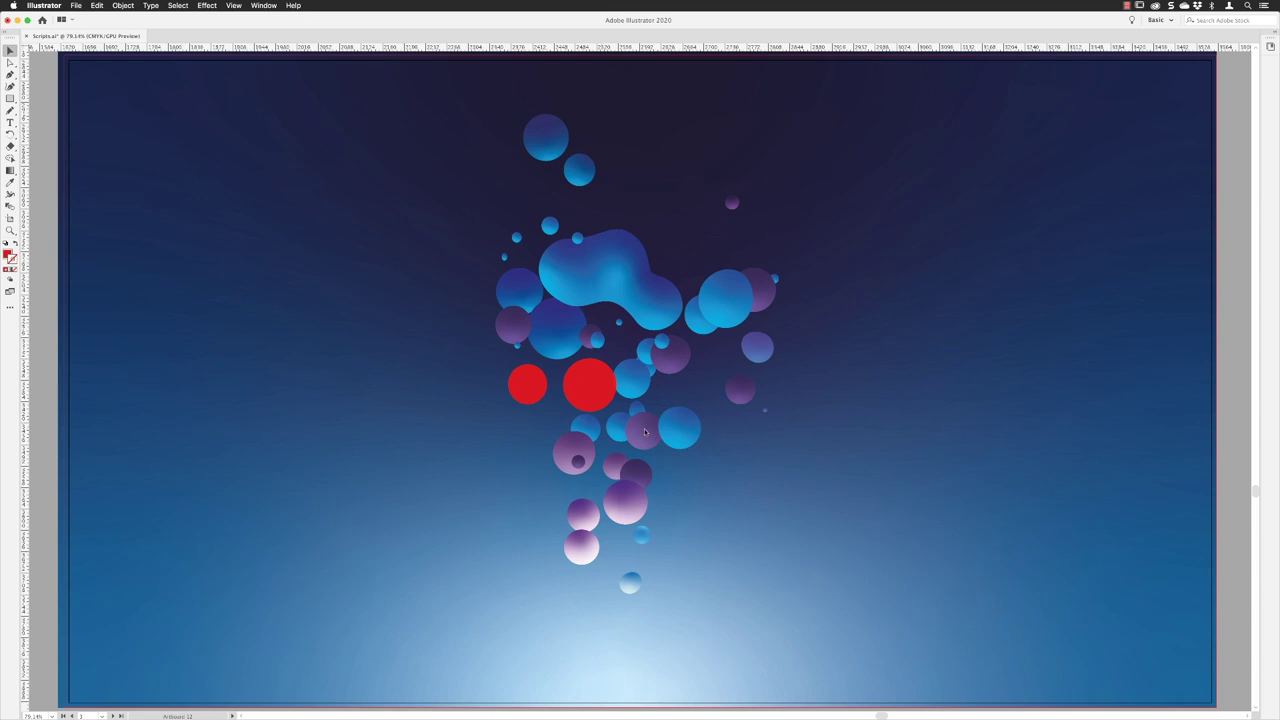
- Select the large red circle and add the small red circle to the selection
click(590, 392)
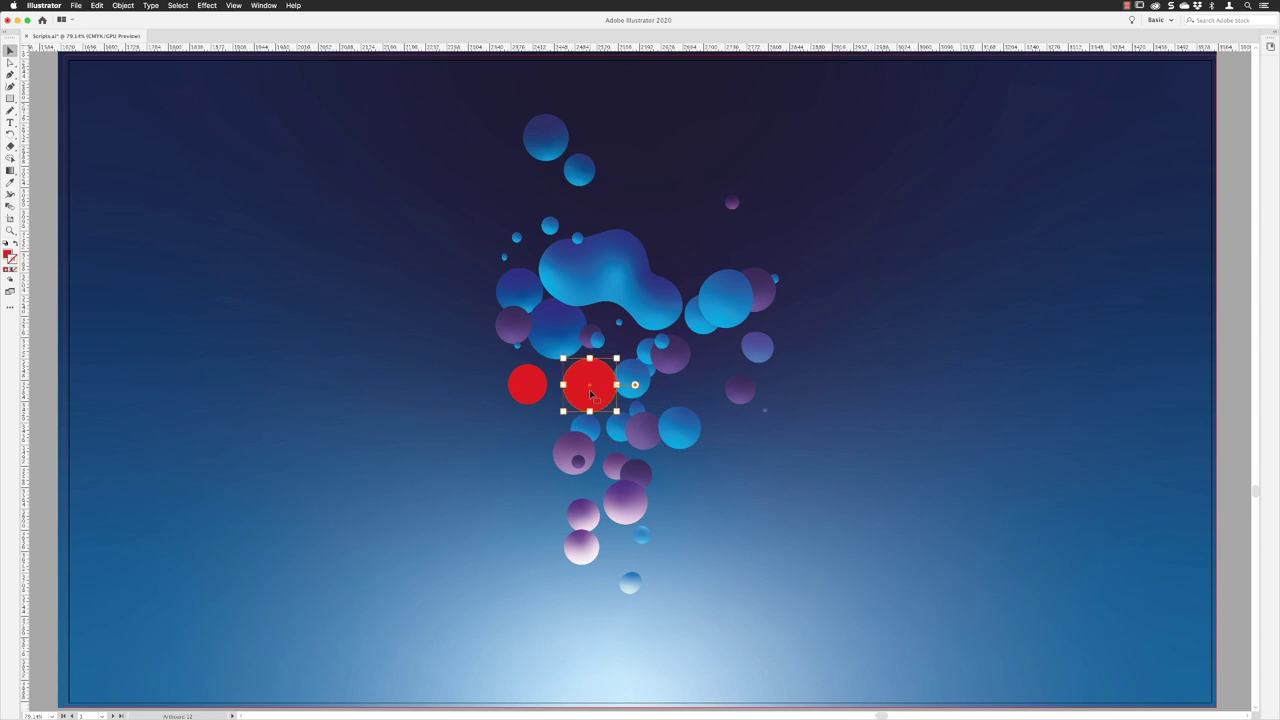
shift+click(520, 392)
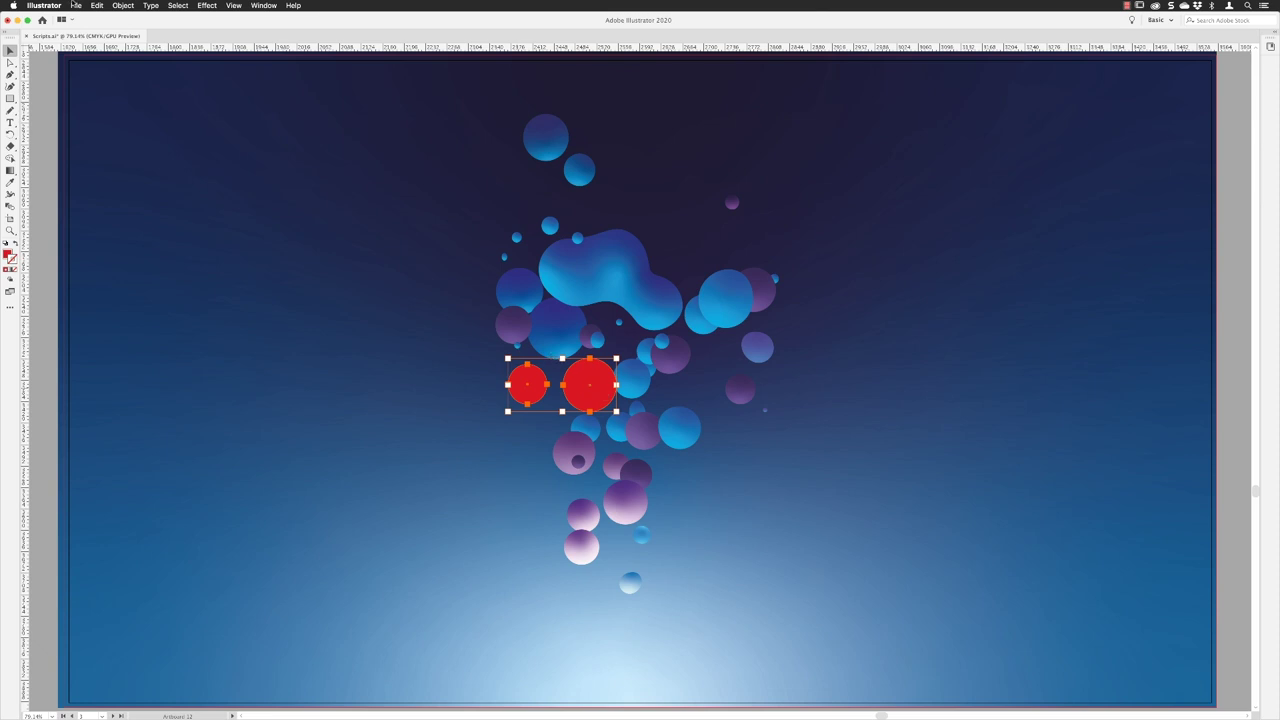
- Run the Metaball (Arc) script on both red circles with the center angle lowered to 3.5
click(76, 6)
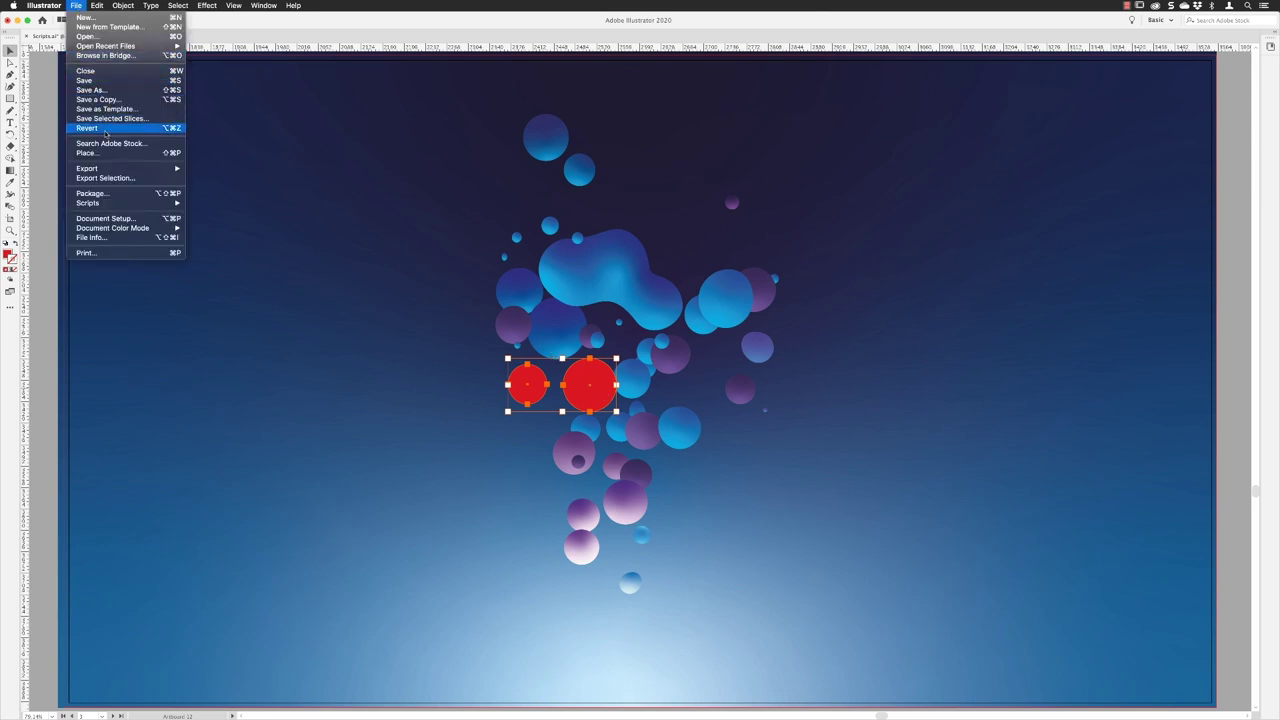
mouse_move(105, 205)
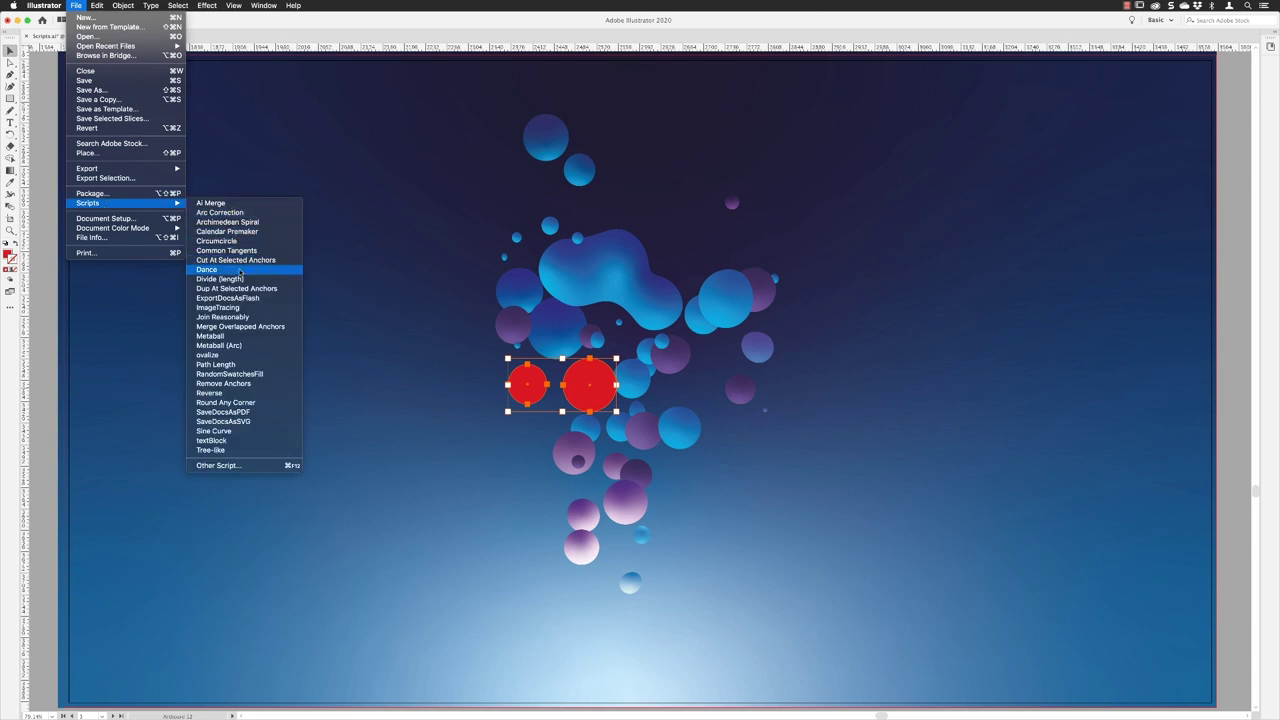
click(220, 345)
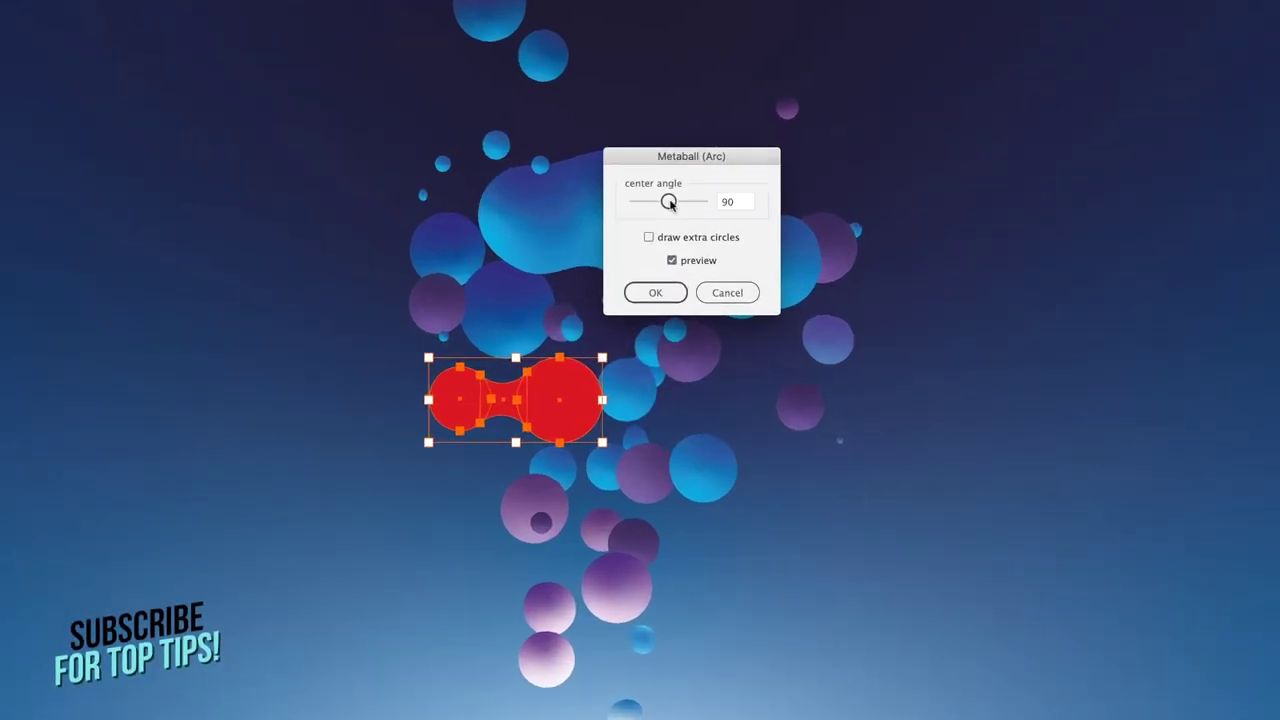
drag(668, 201, 639, 202)
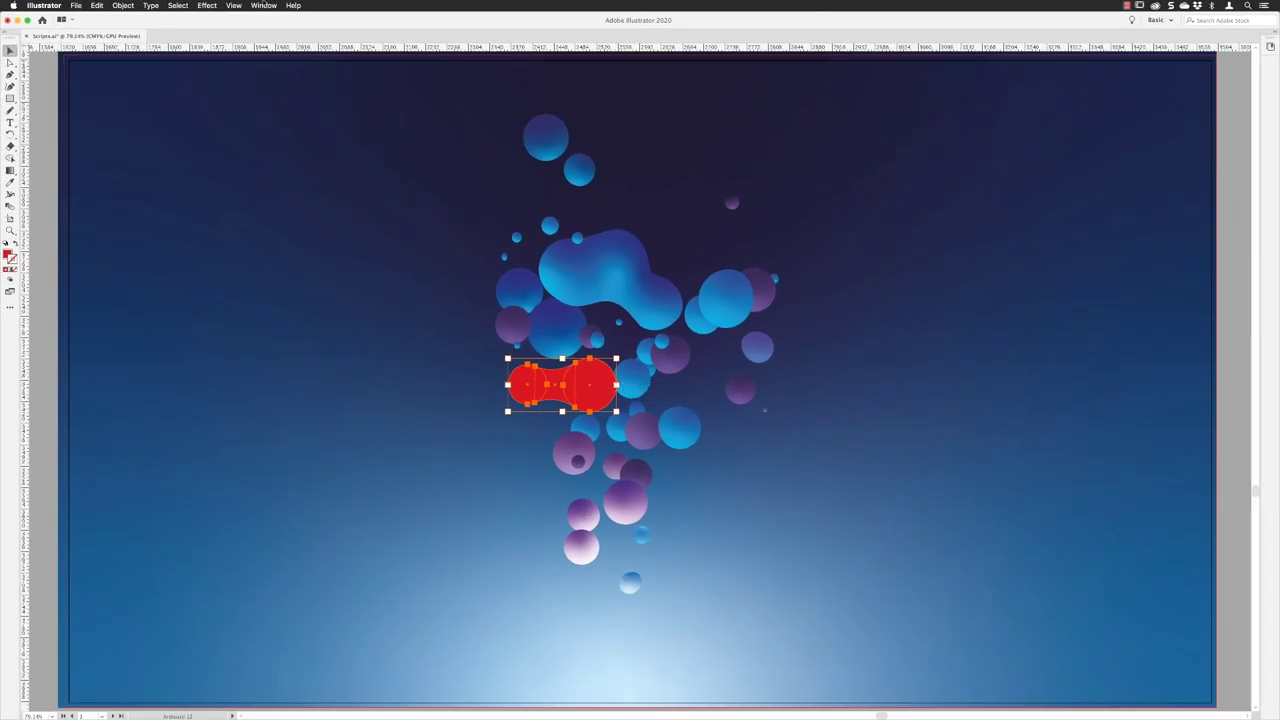
- Unite the red circles and their bridge into one shape with Pathfinder, then deselect
click(264, 5)
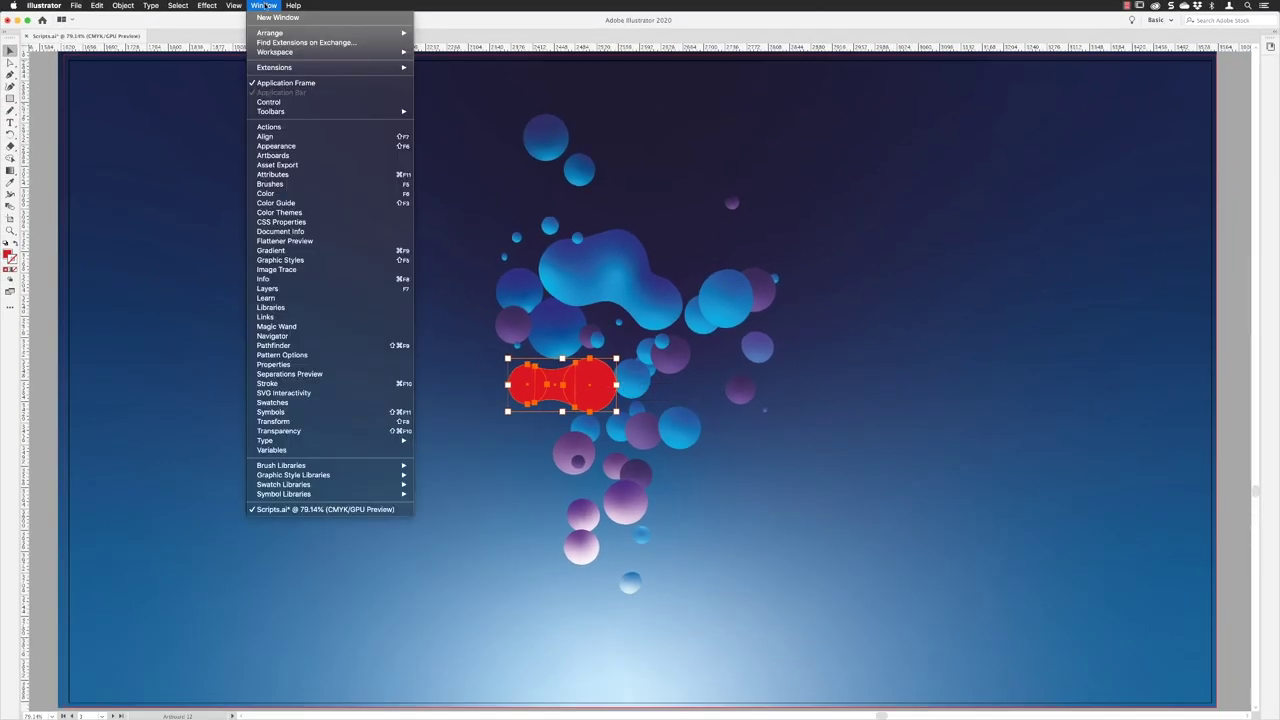
click(274, 345)
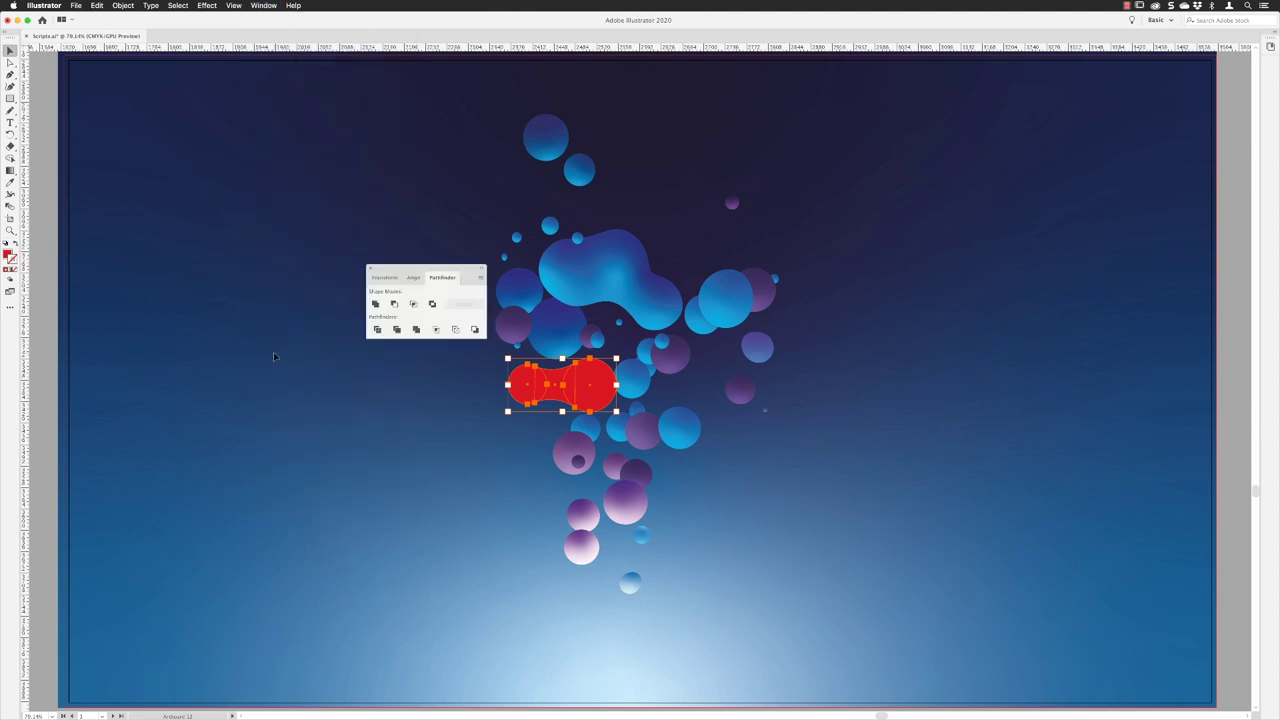
click(375, 303)
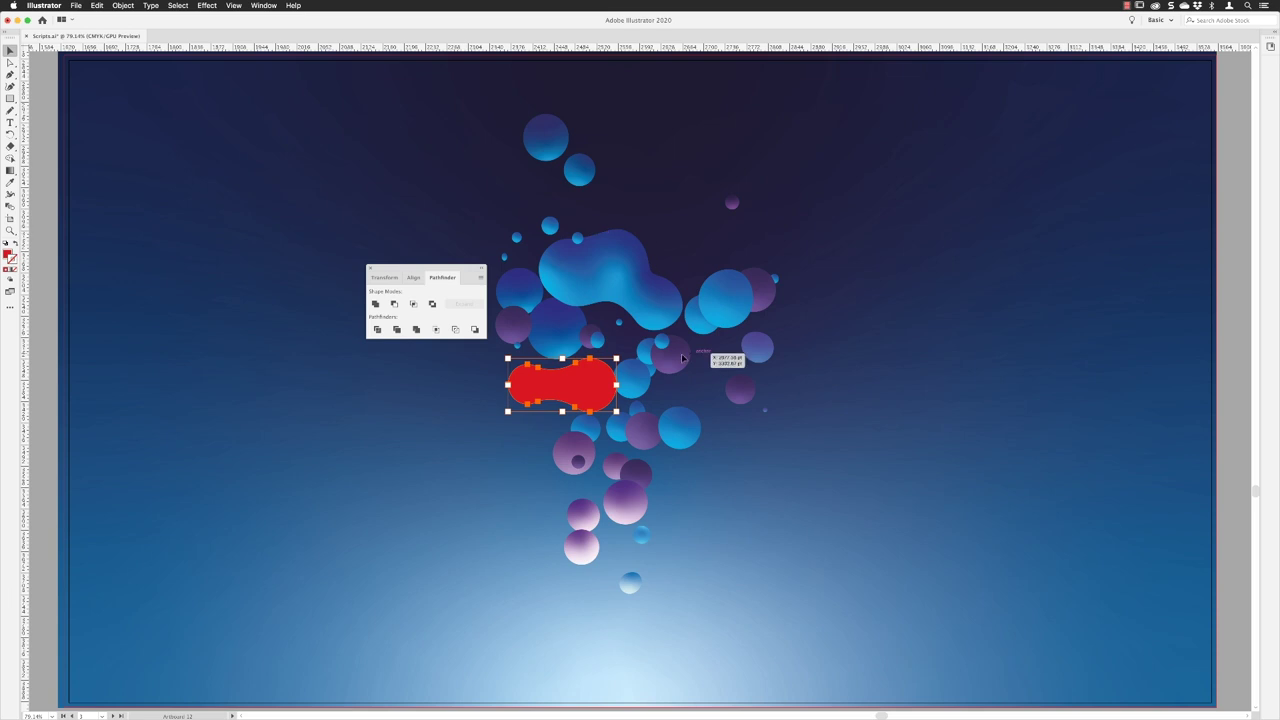
click(861, 452)
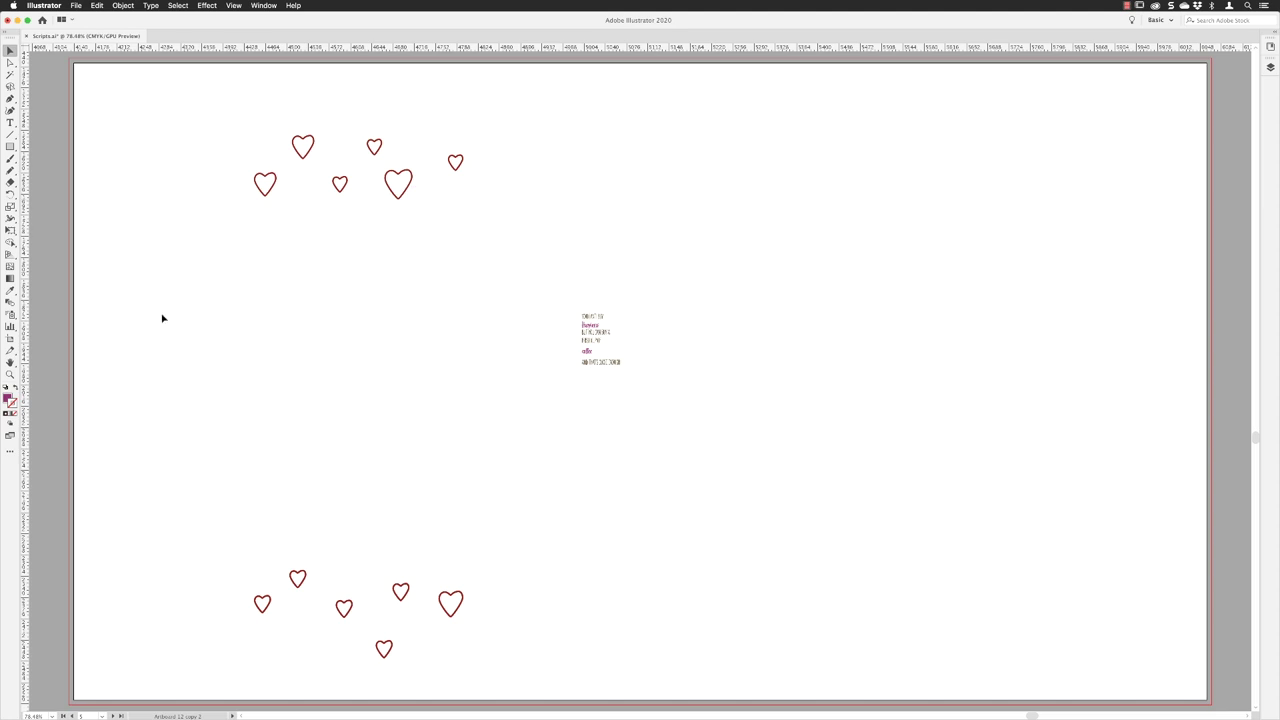
- Zoom in and select all six quote lines, from YOU CAN'T BUY to AND THAT'S CLOSE ENOUGH
key(z)
drag(538, 285, 658, 398)
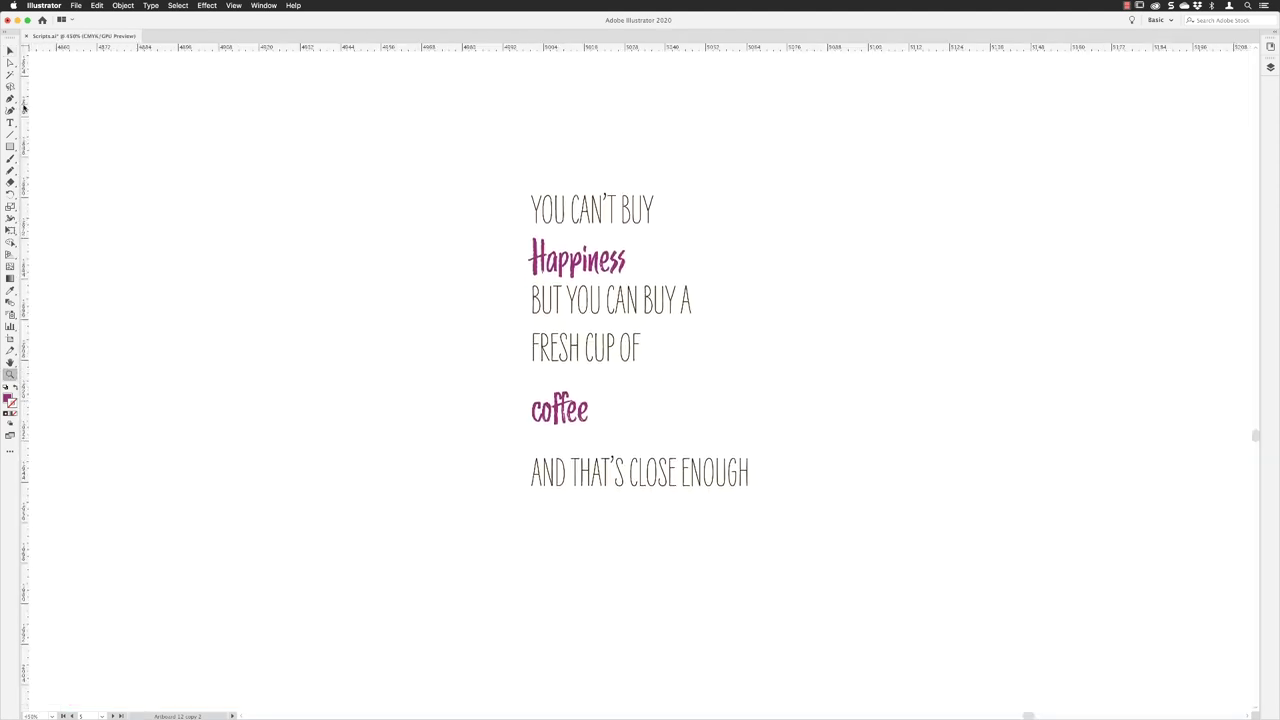
click(10, 50)
click(603, 215)
click(595, 260)
click(606, 310)
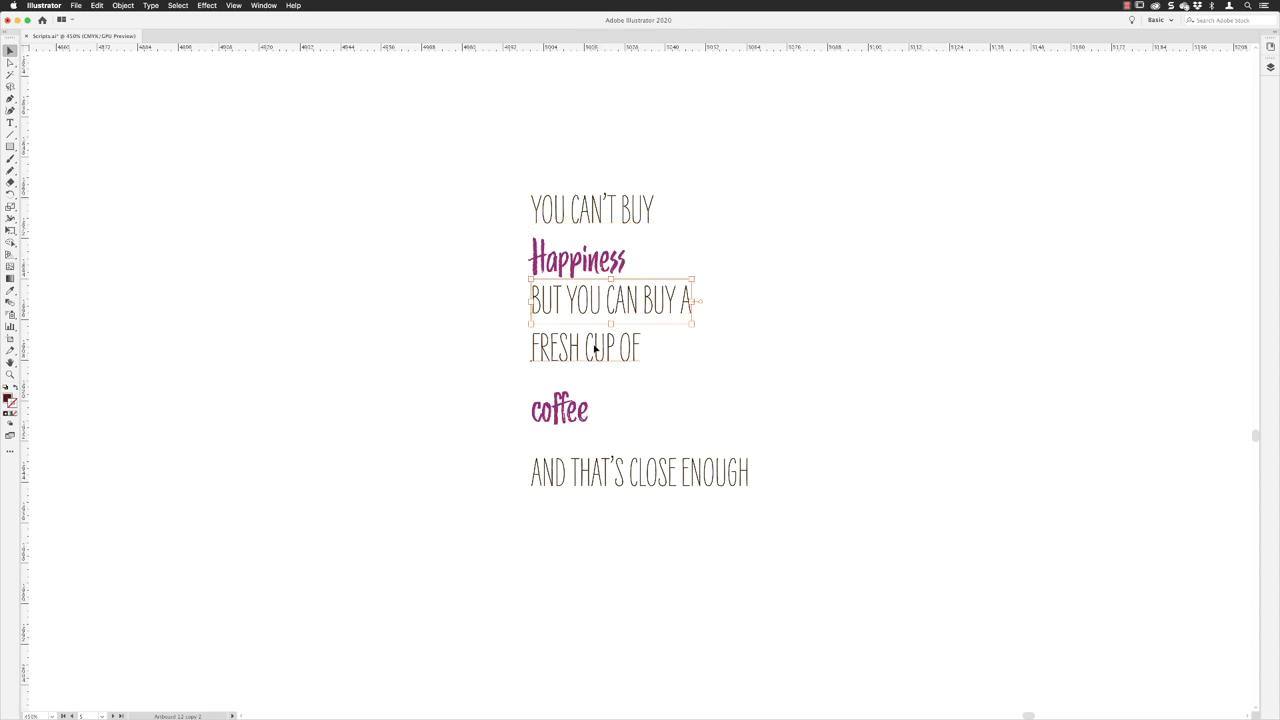
click(595, 348)
click(578, 410)
click(578, 472)
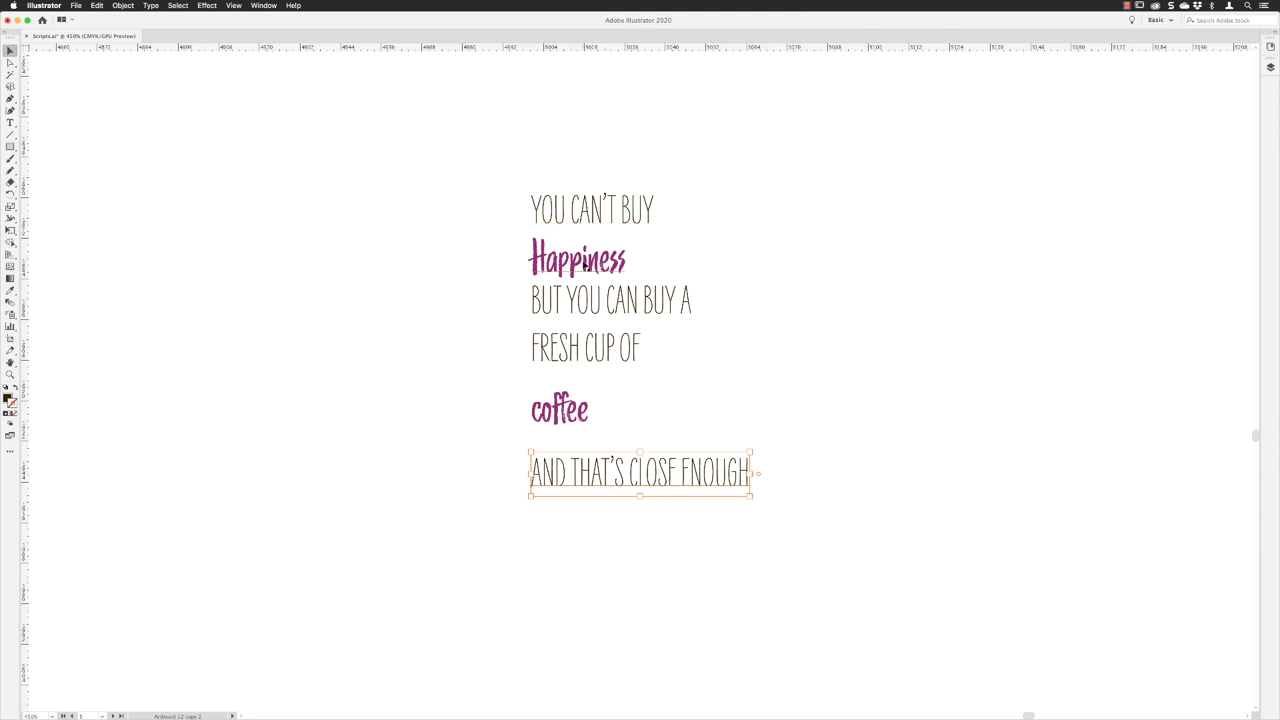
drag(463, 112, 830, 594)
key(super+0)
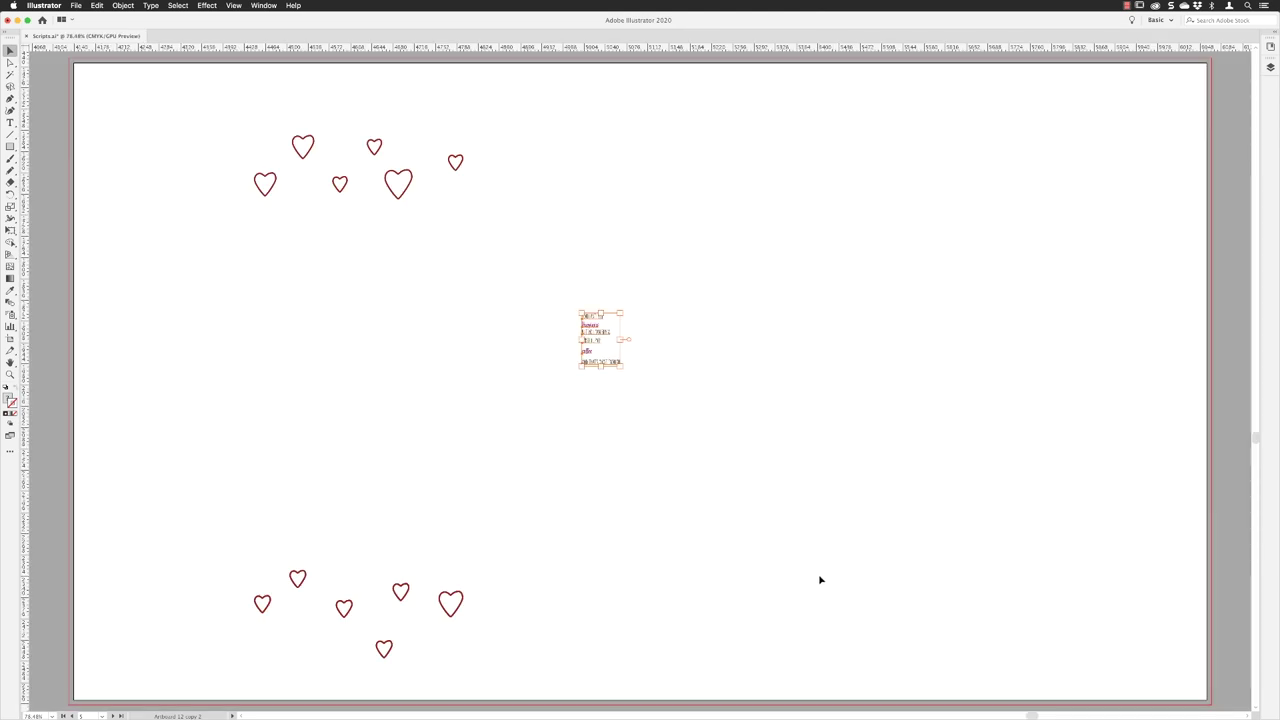
- Run the textBlock script on the quote with 300 pt width and 3 mm spacing
click(76, 5)
mouse_move(148, 204)
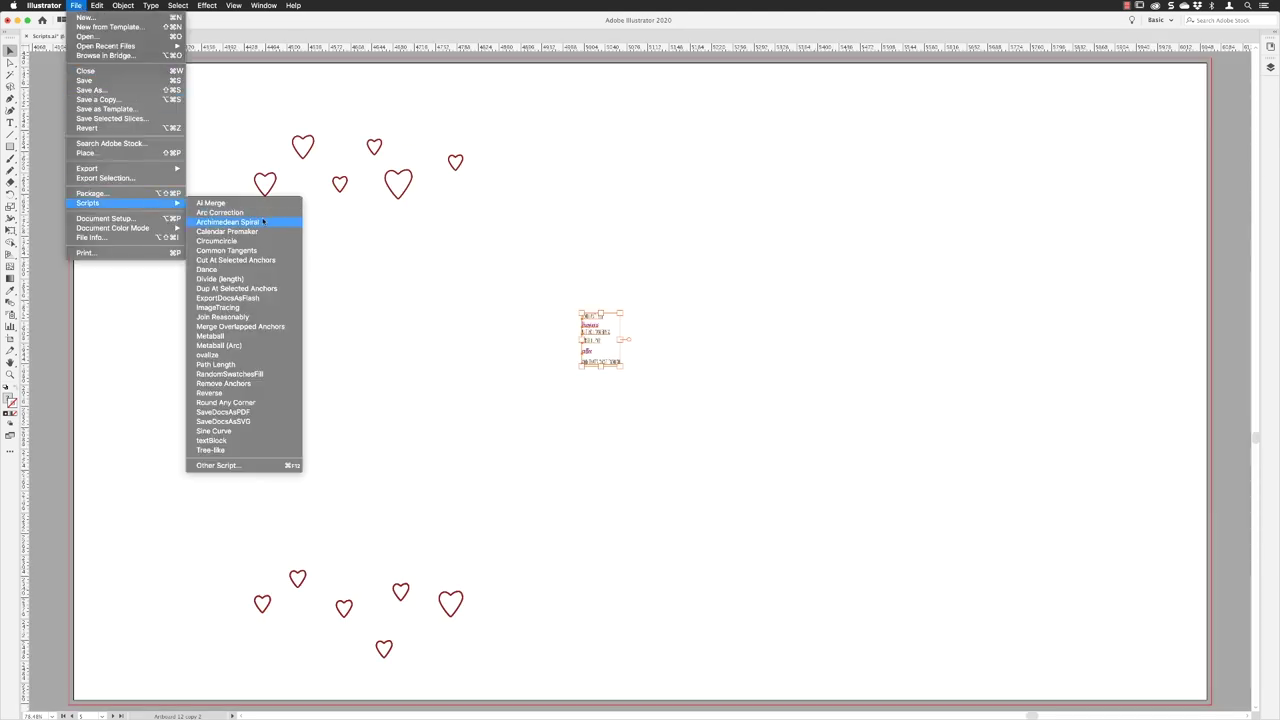
click(245, 442)
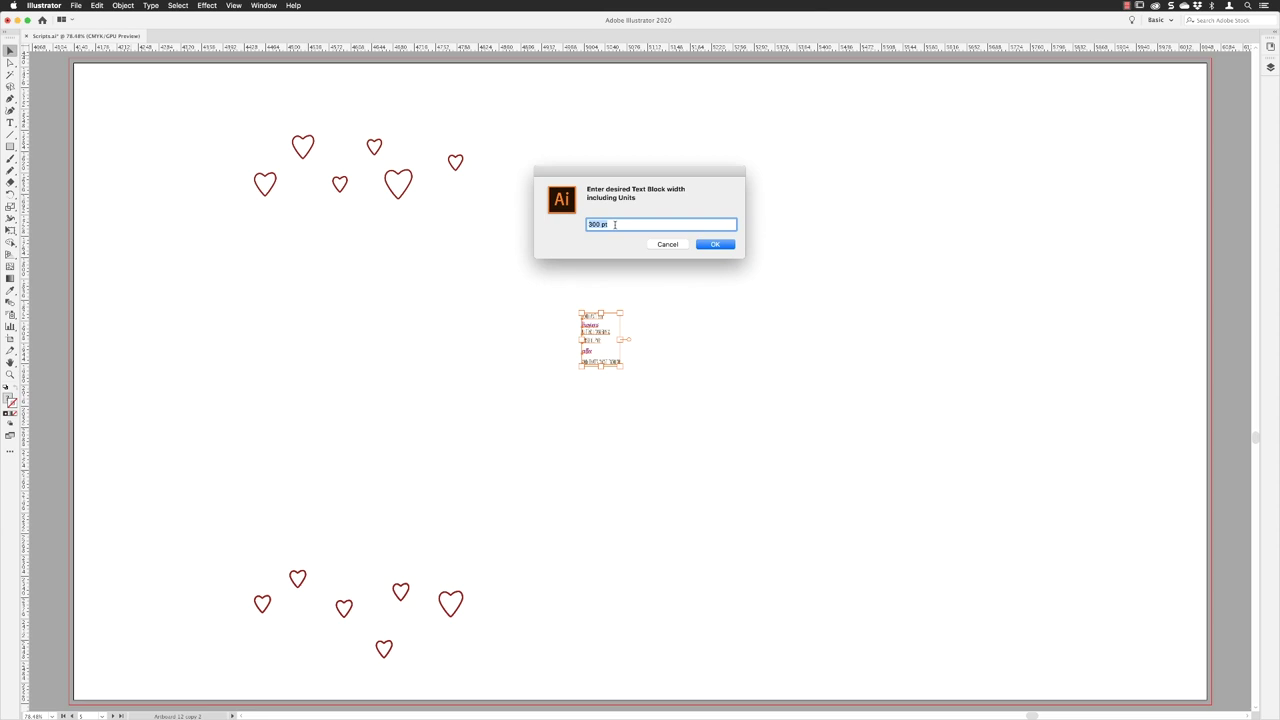
click(715, 244)
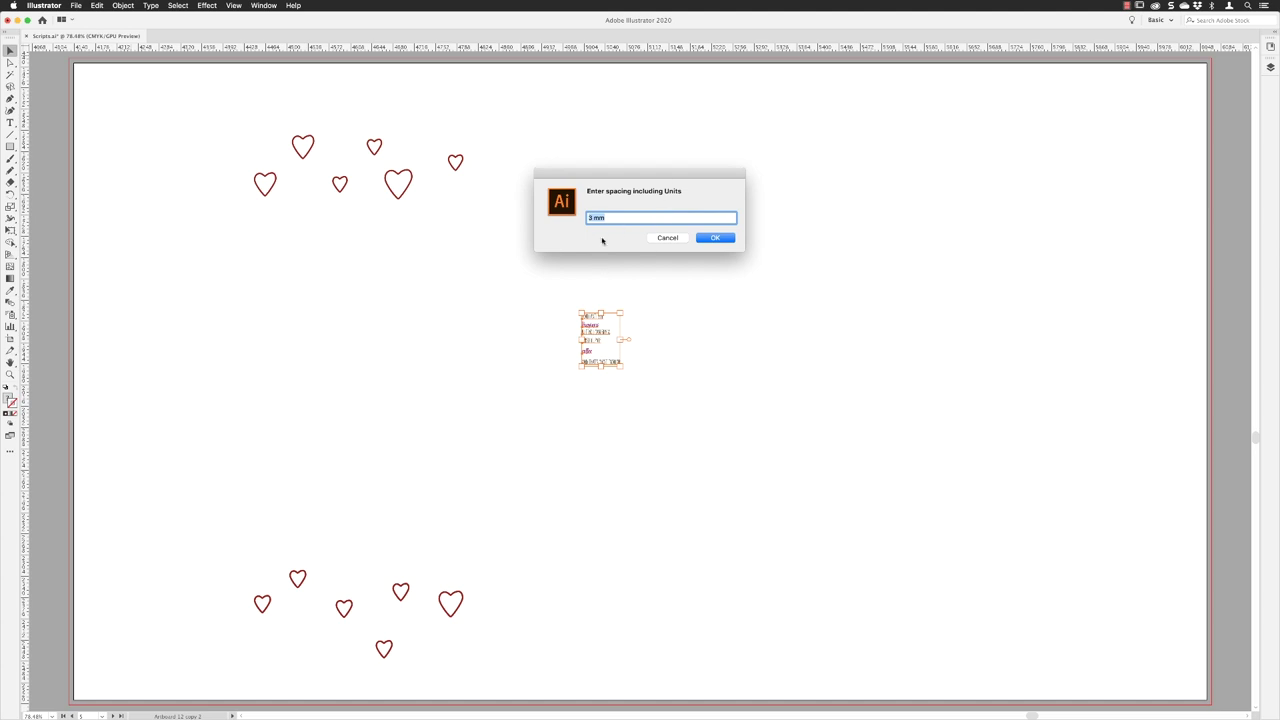
click(714, 238)
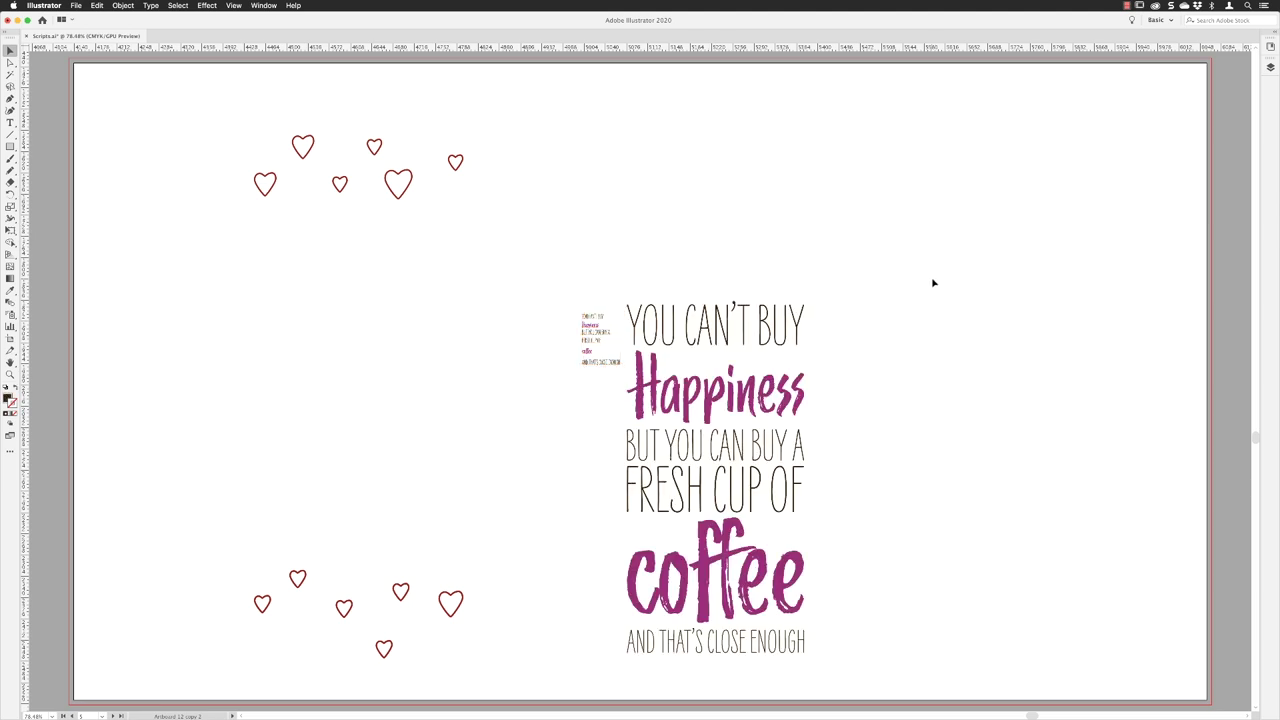
- Move the generated quote block to the left and deselect it
drag(731, 541, 640, 665)
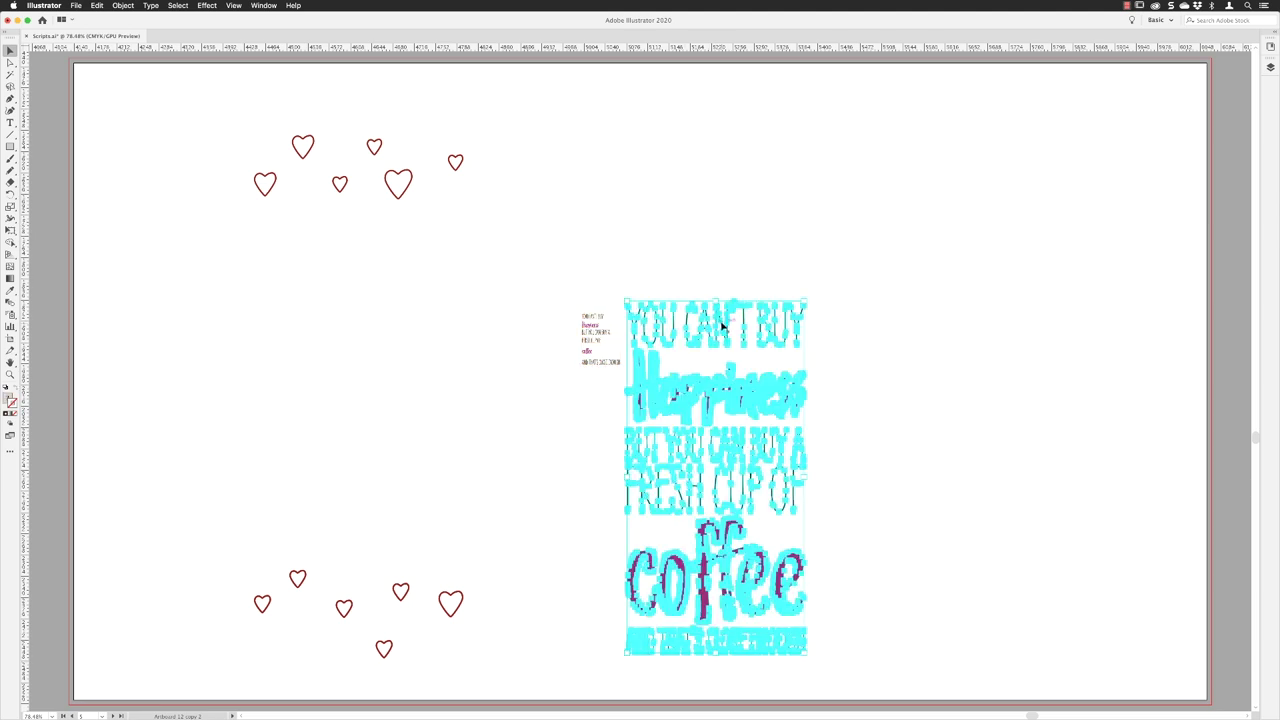
drag(714, 330, 361, 240)
click(545, 160)
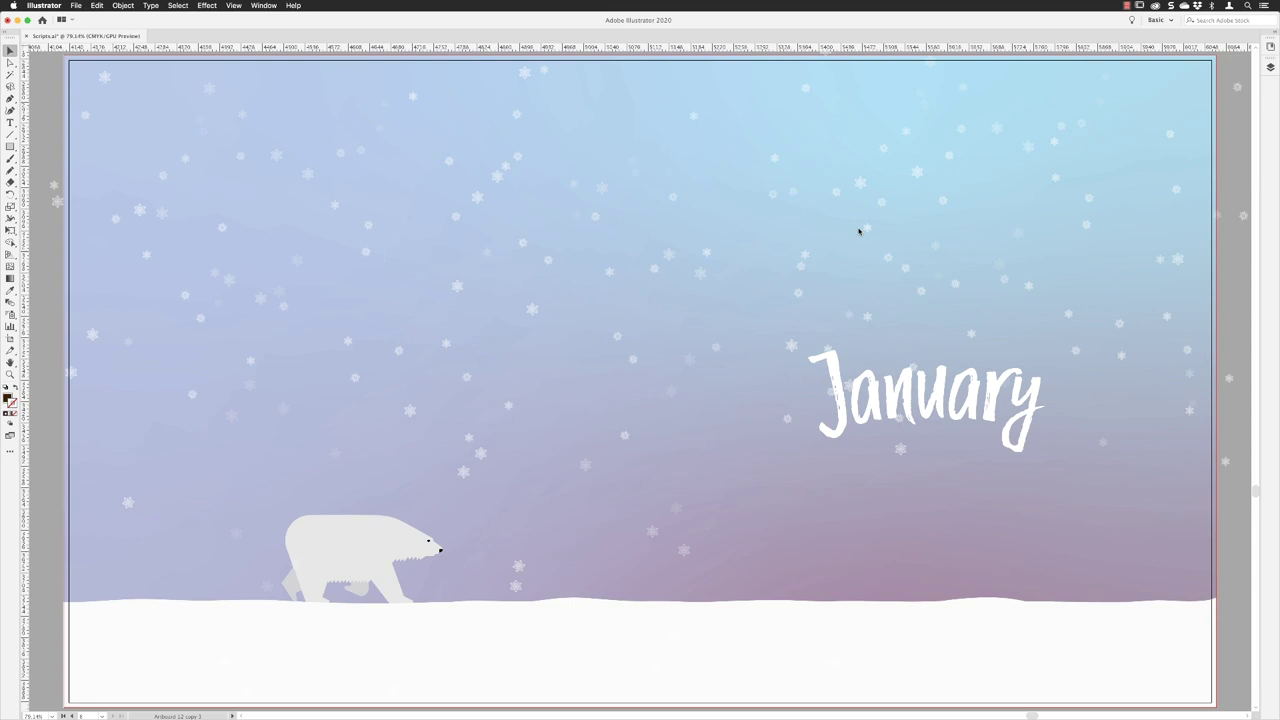
- Run Calendar Premaker for year 2020, keeping default month names, weekday names and holidays
click(76, 6)
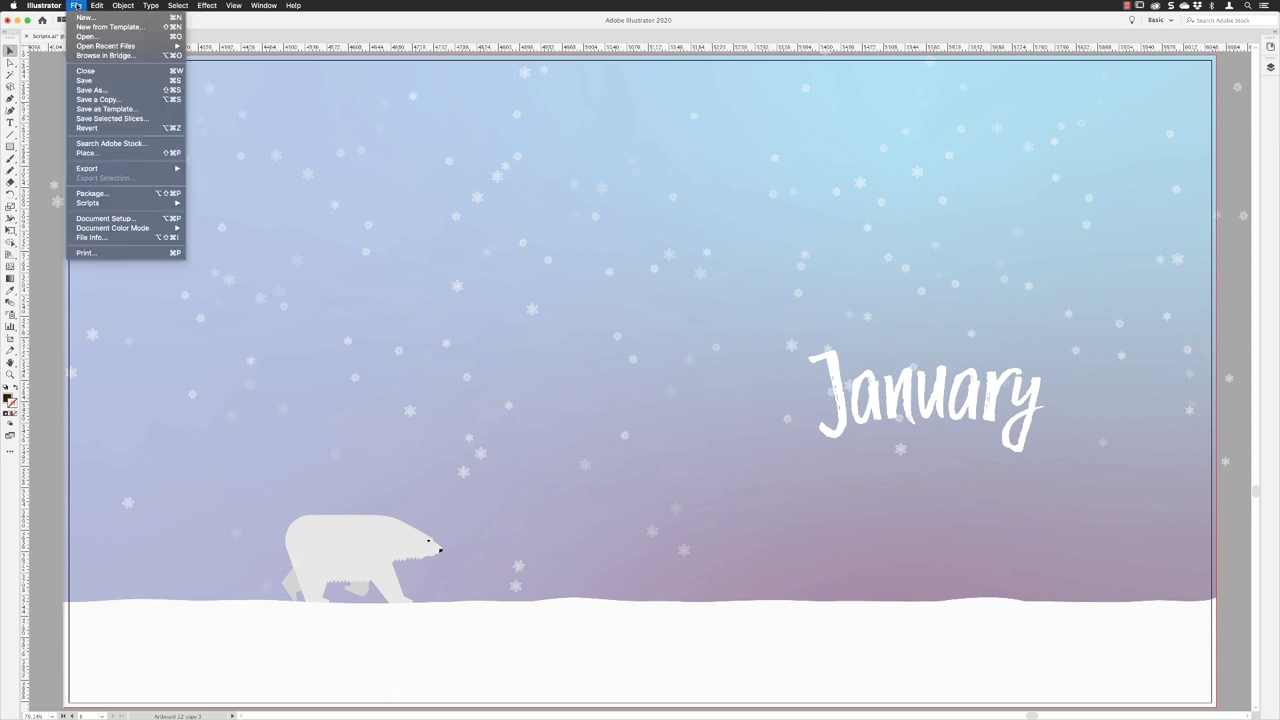
mouse_move(119, 202)
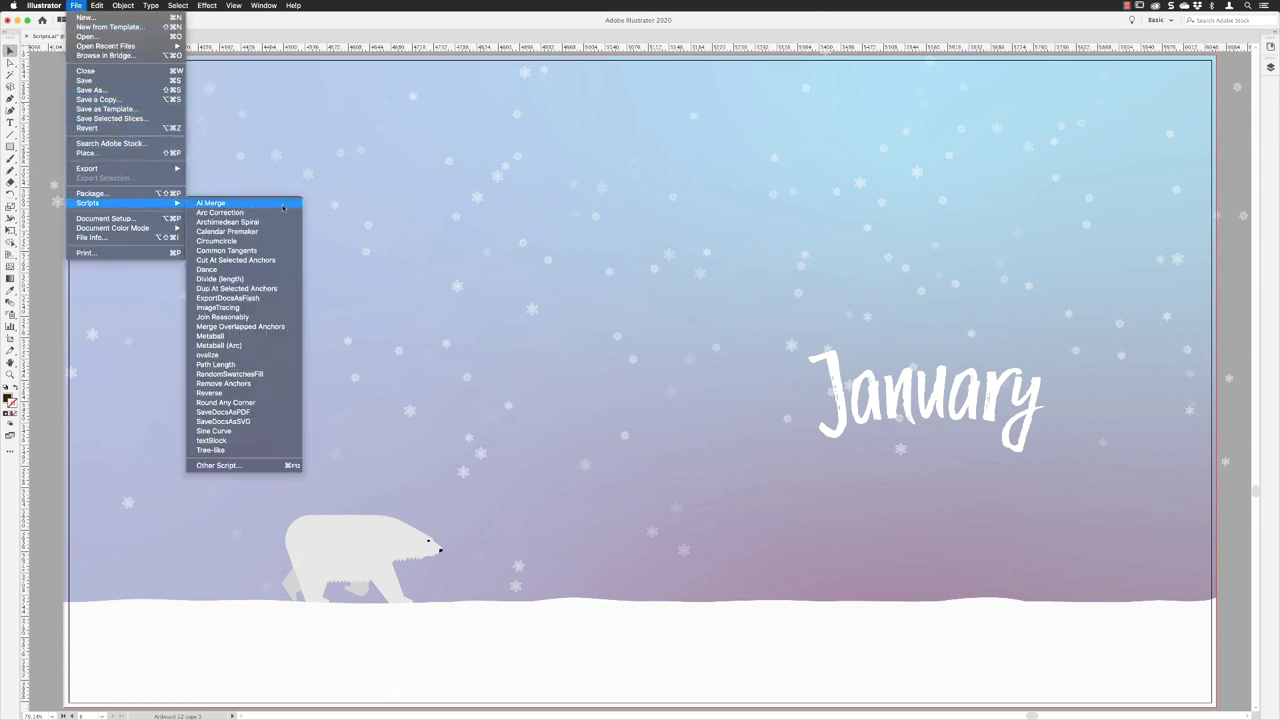
click(258, 231)
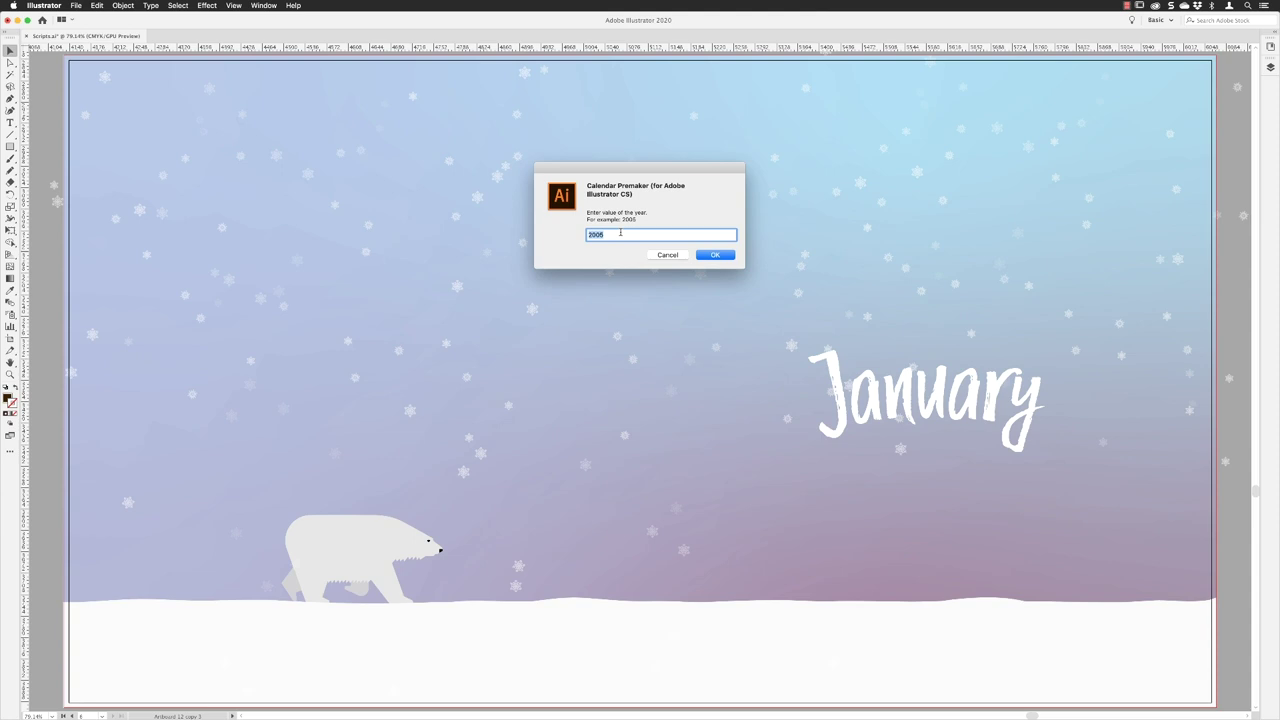
text(2020)
key(Return)
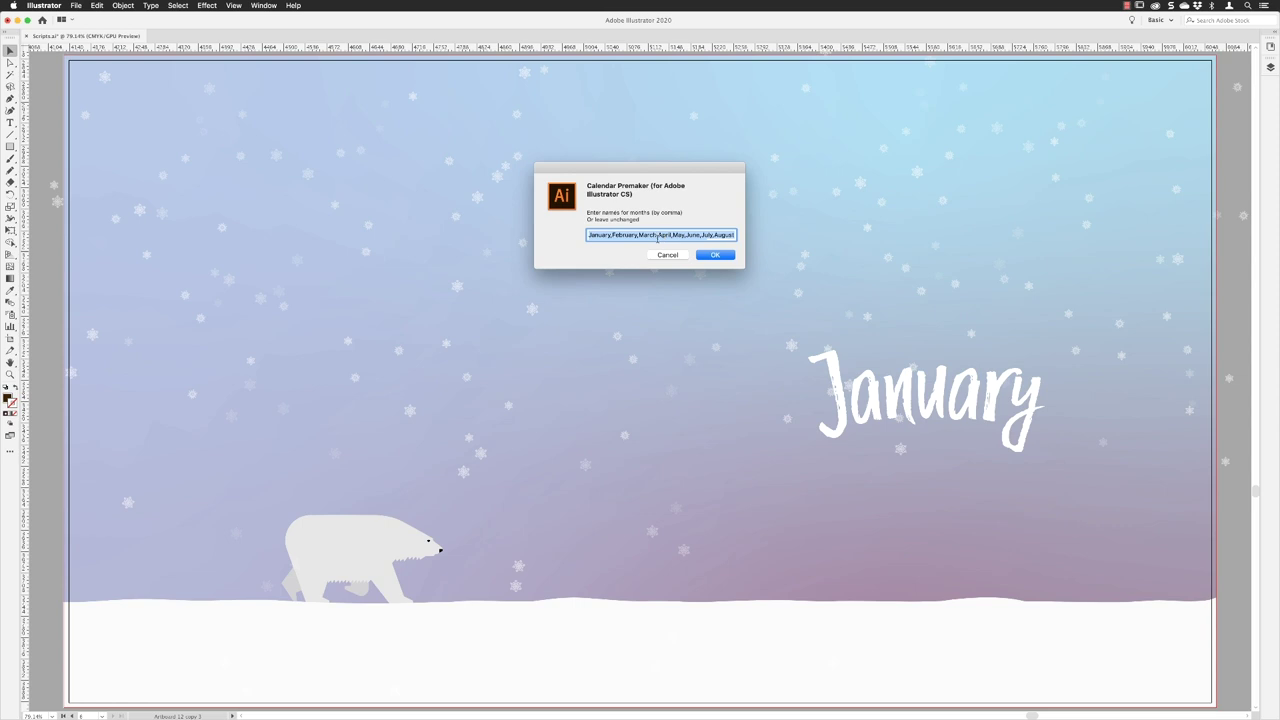
click(703, 254)
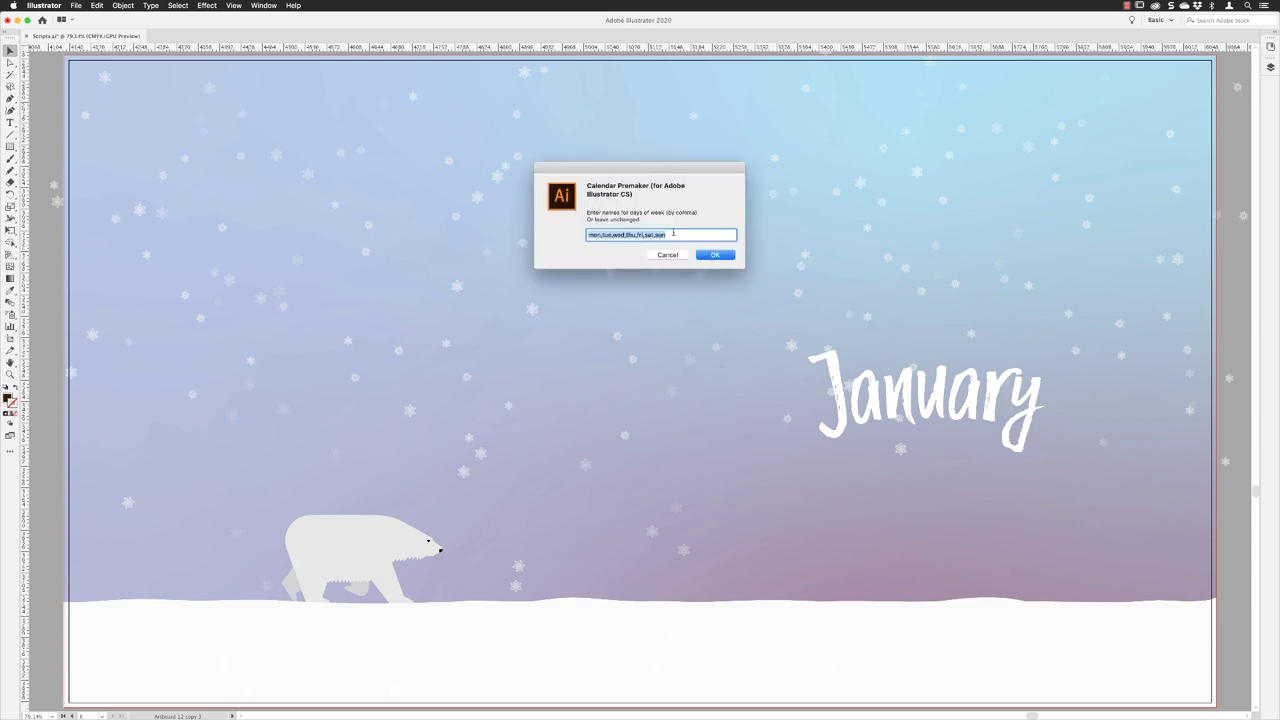
click(718, 256)
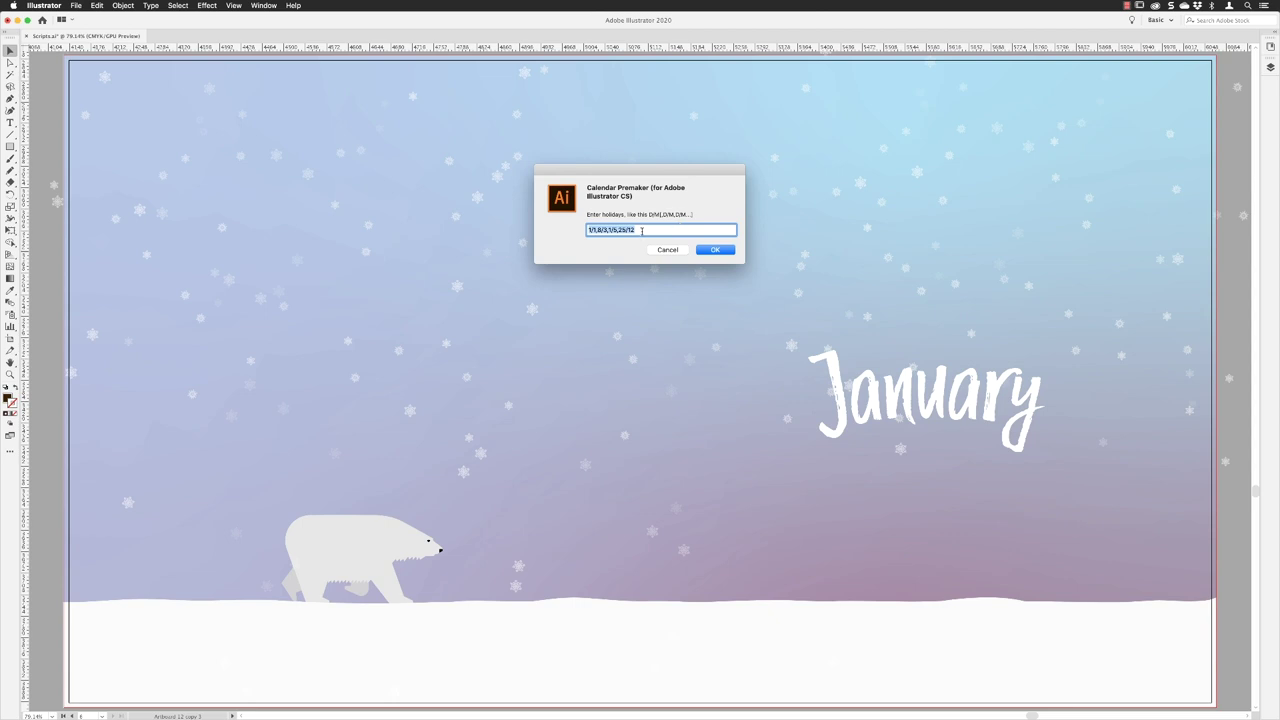
click(716, 251)
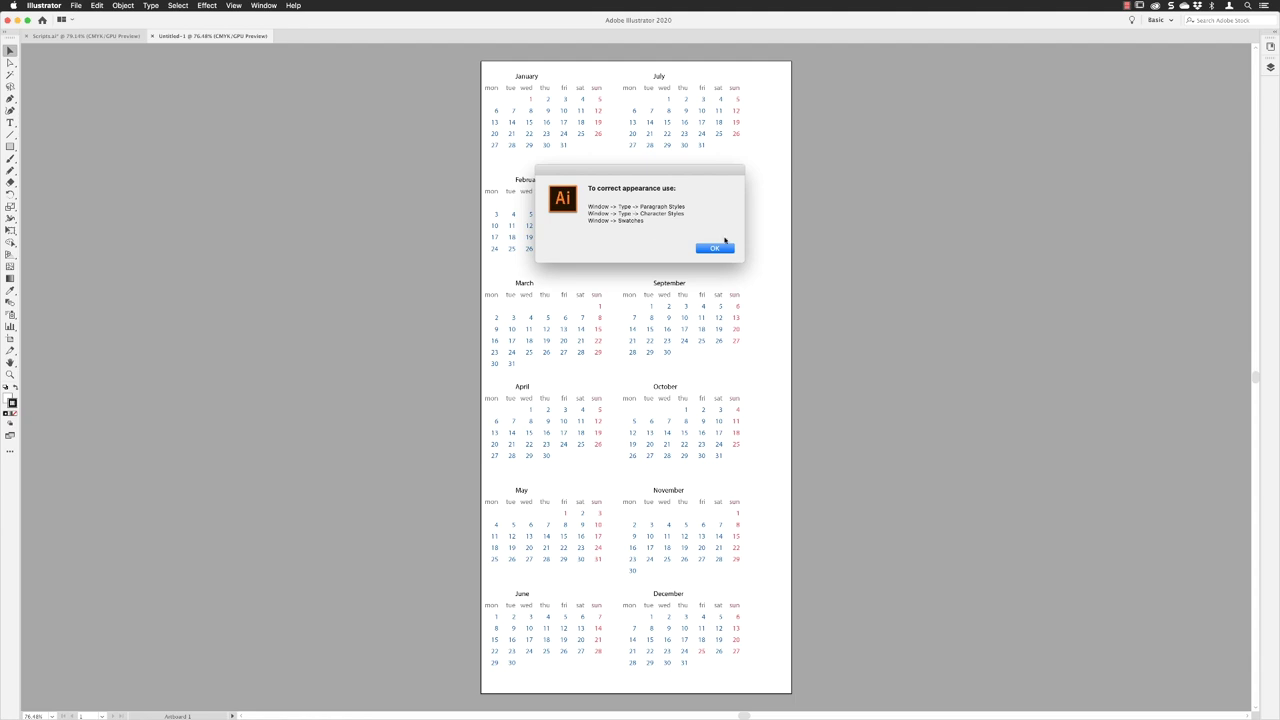
- Select the January month of the calendar and paste it into the polar-bear design
click(723, 247)
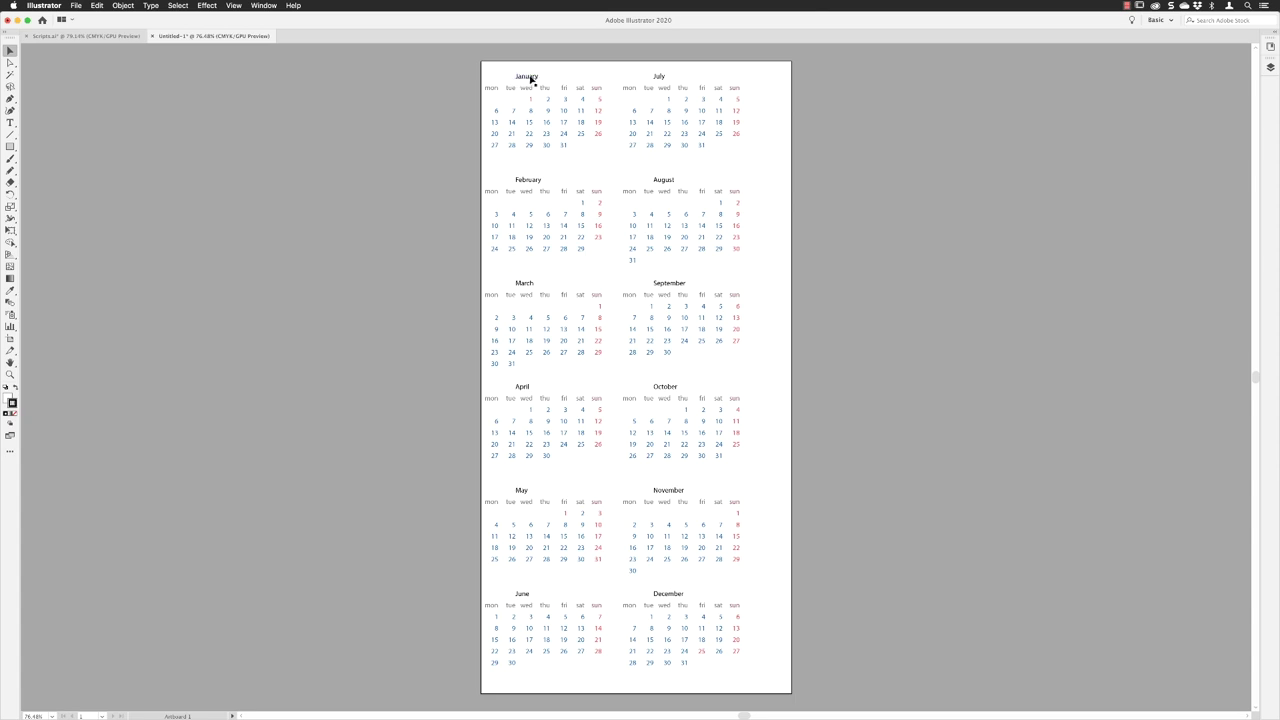
drag(590, 145, 600, 154)
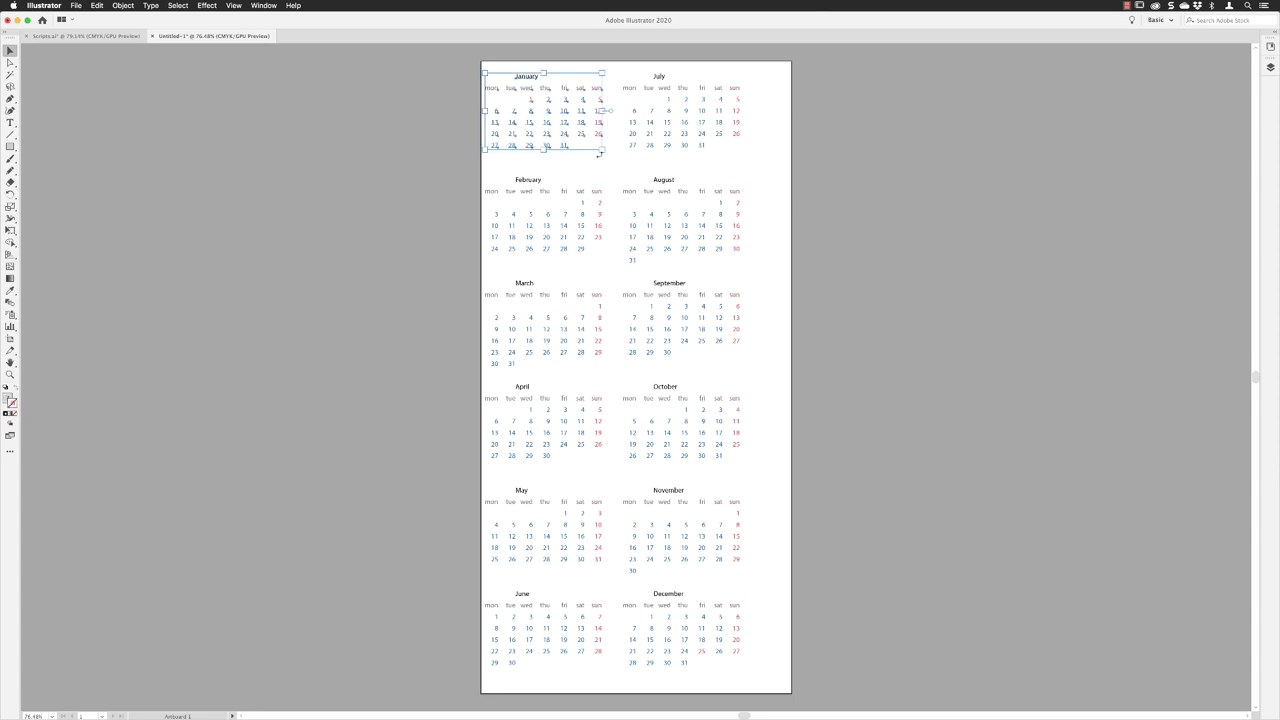
click(97, 37)
scroll(431, 185, right, 5)
scroll(431, 185, down, 2)
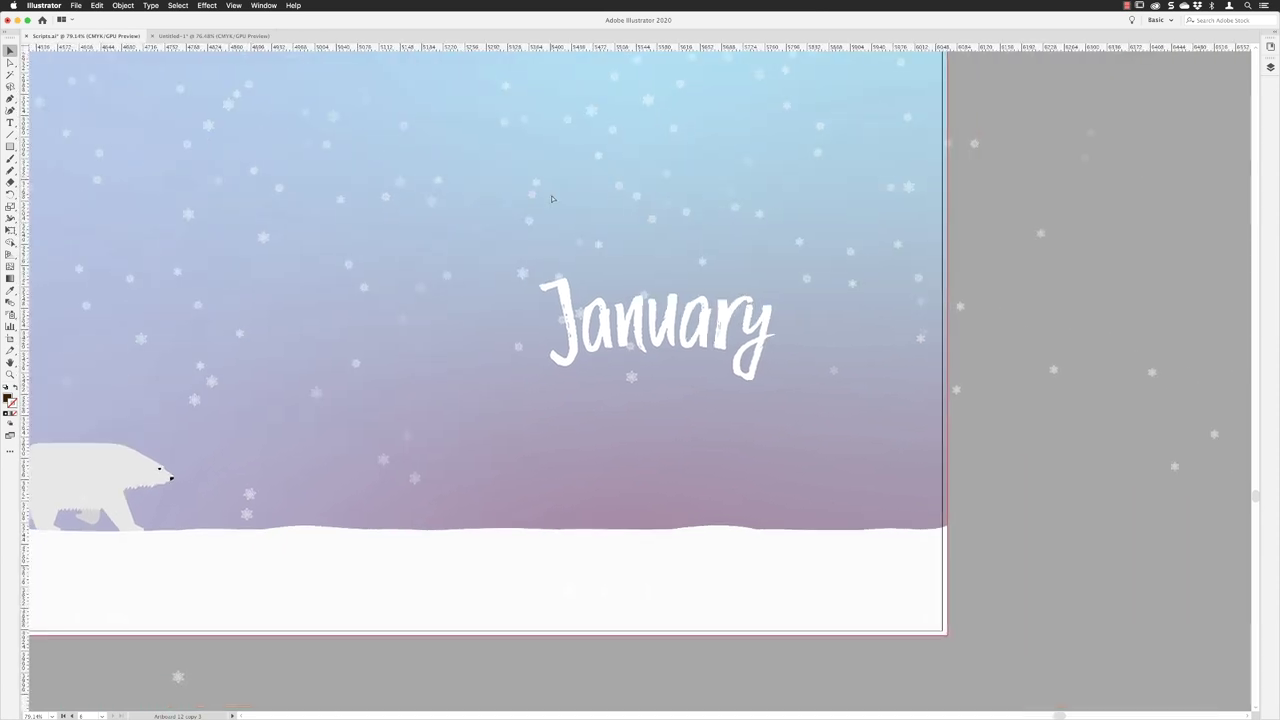
key(super+v)
- Position the January calendar beneath the January lettering and deselect it
drag(648, 389, 683, 458)
click(1075, 451)
click(264, 5)
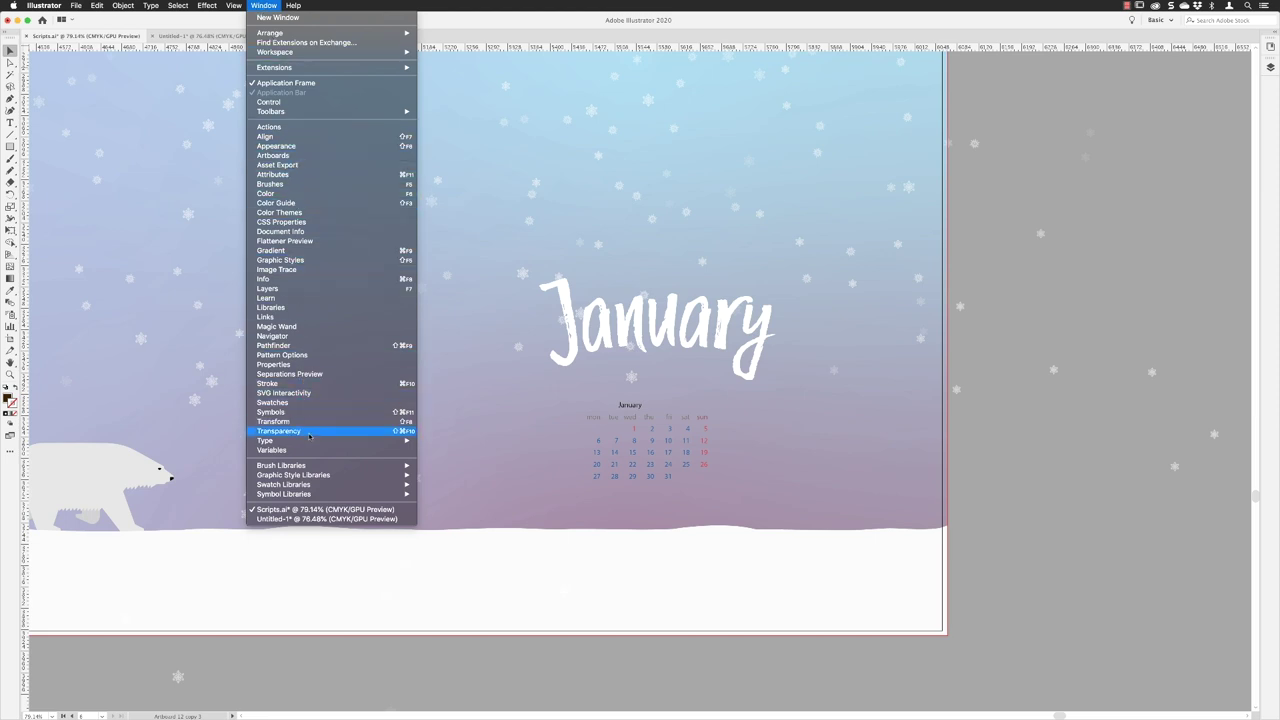
mouse_move(308, 443)
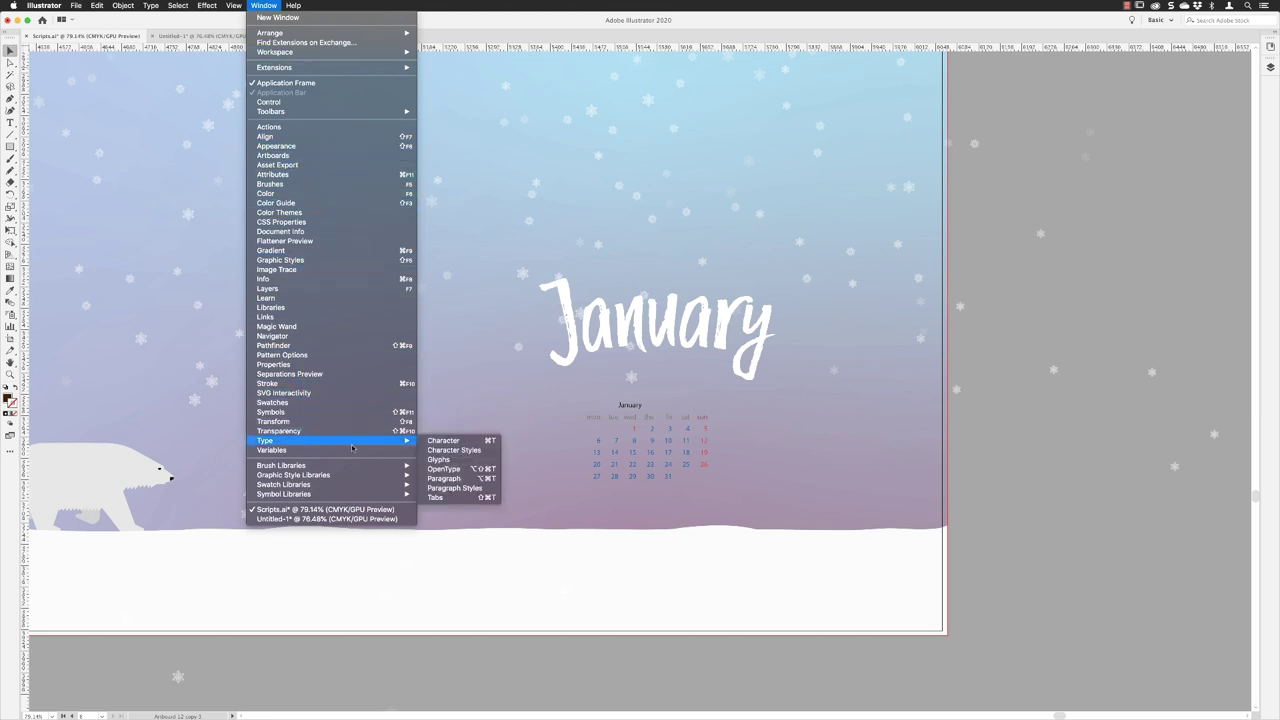
click(466, 488)
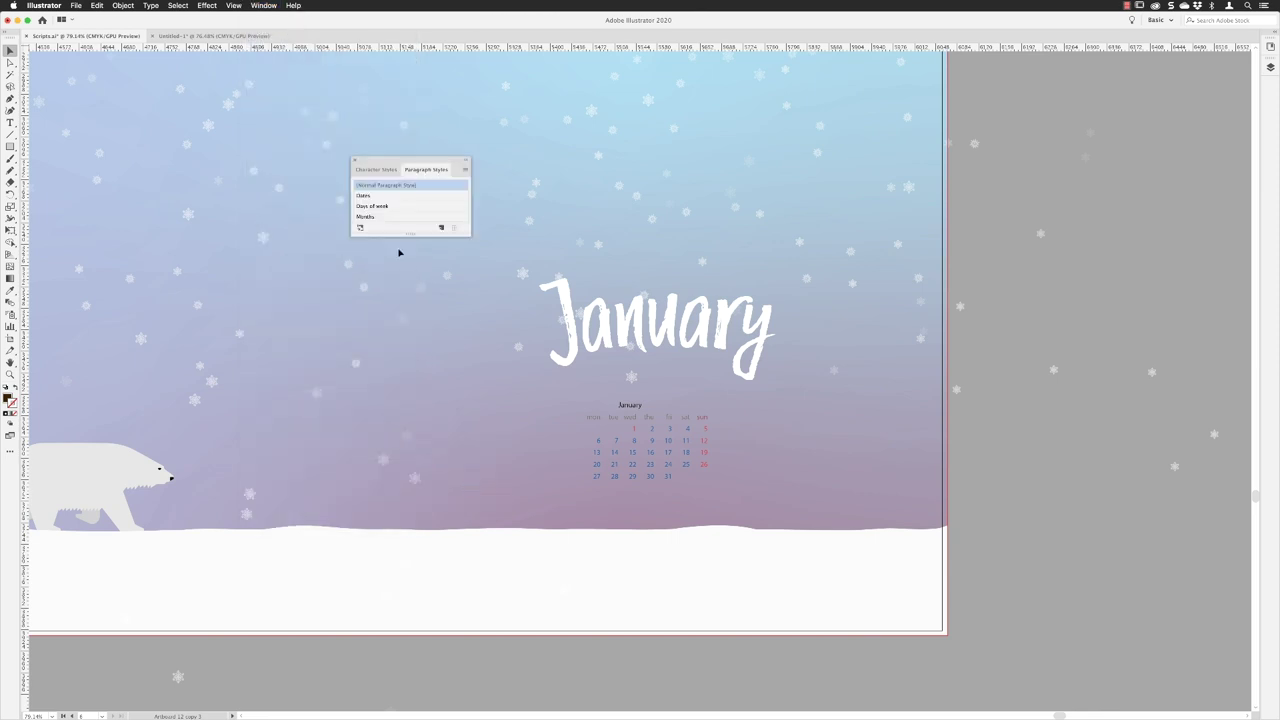
drag(414, 236, 415, 330)
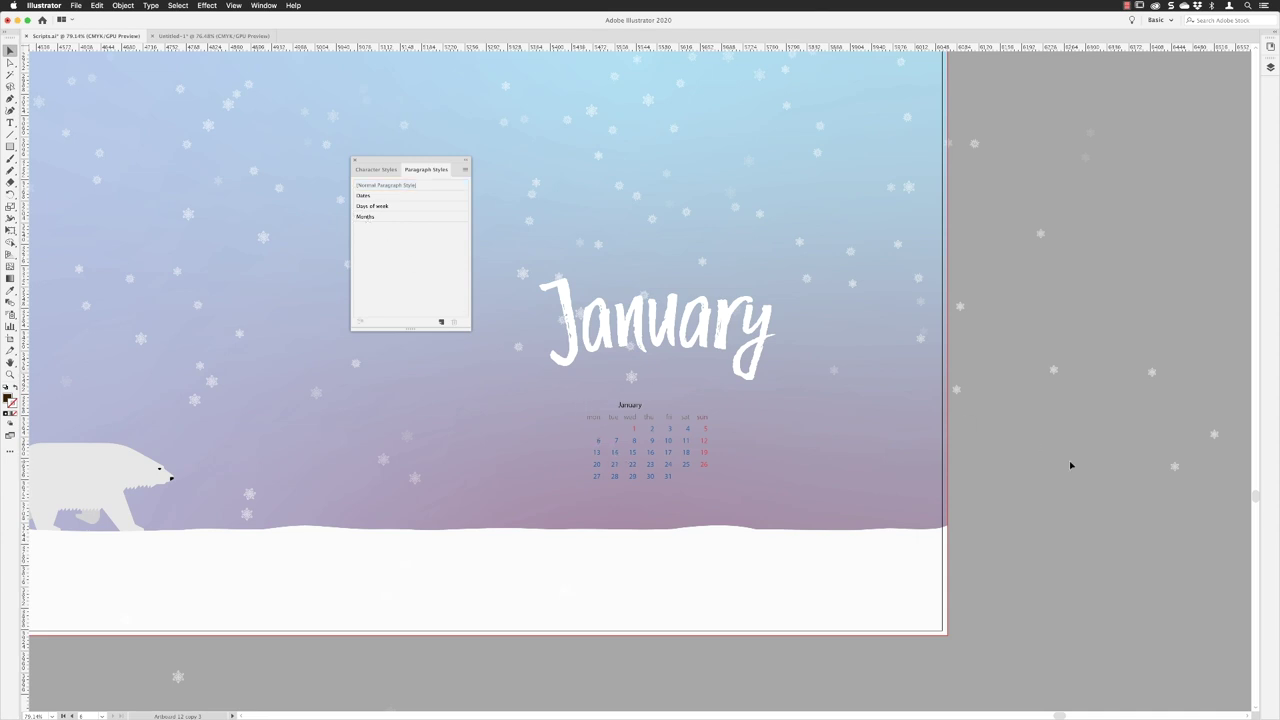
click(354, 160)
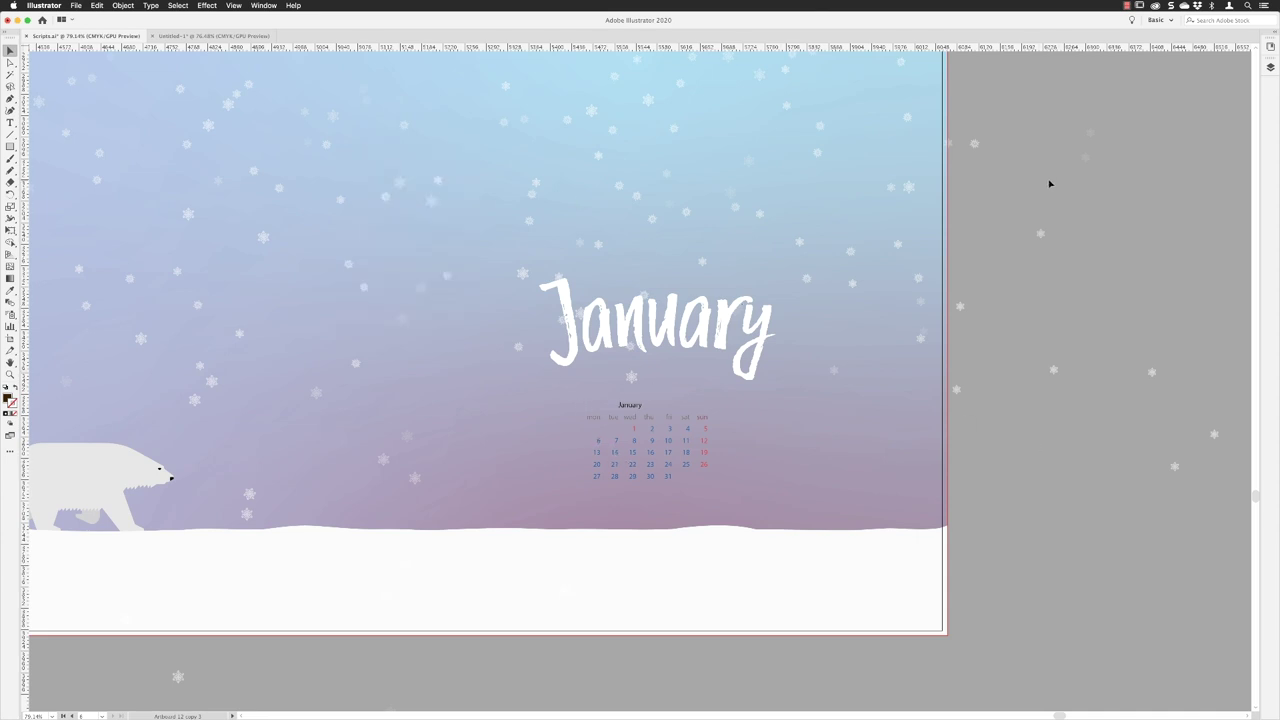